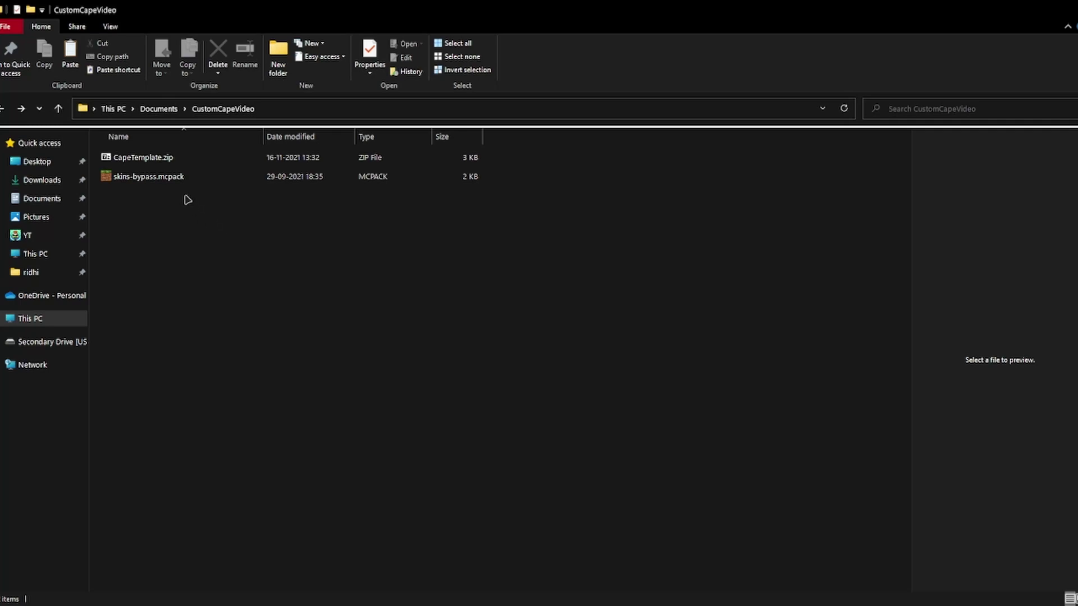
{"action": "left_click", "coordinate": [160, 163]}
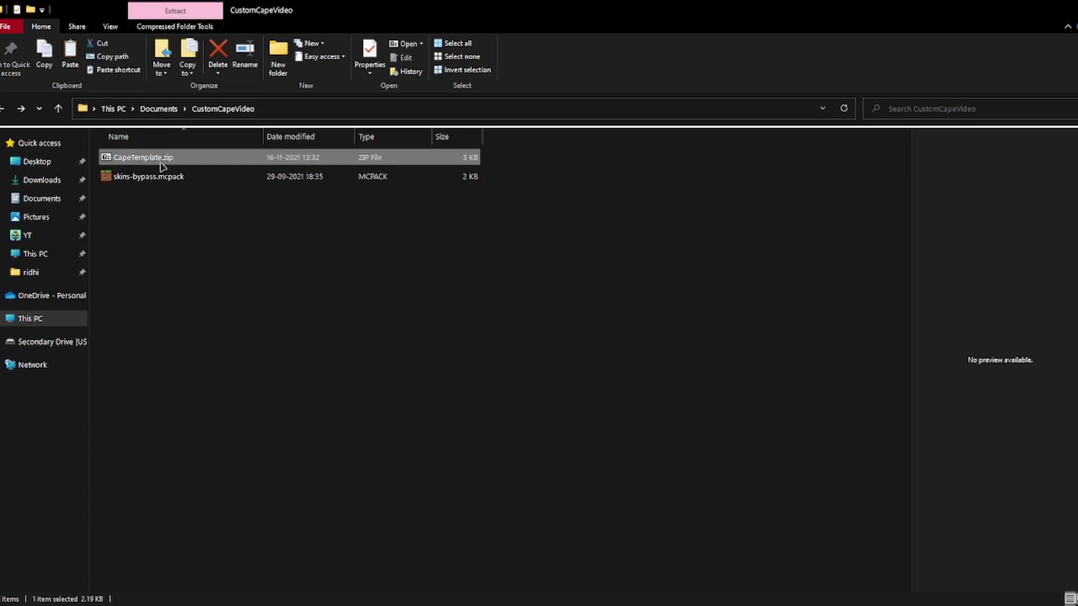
{"action": "left_click", "coordinate": [195, 178]}
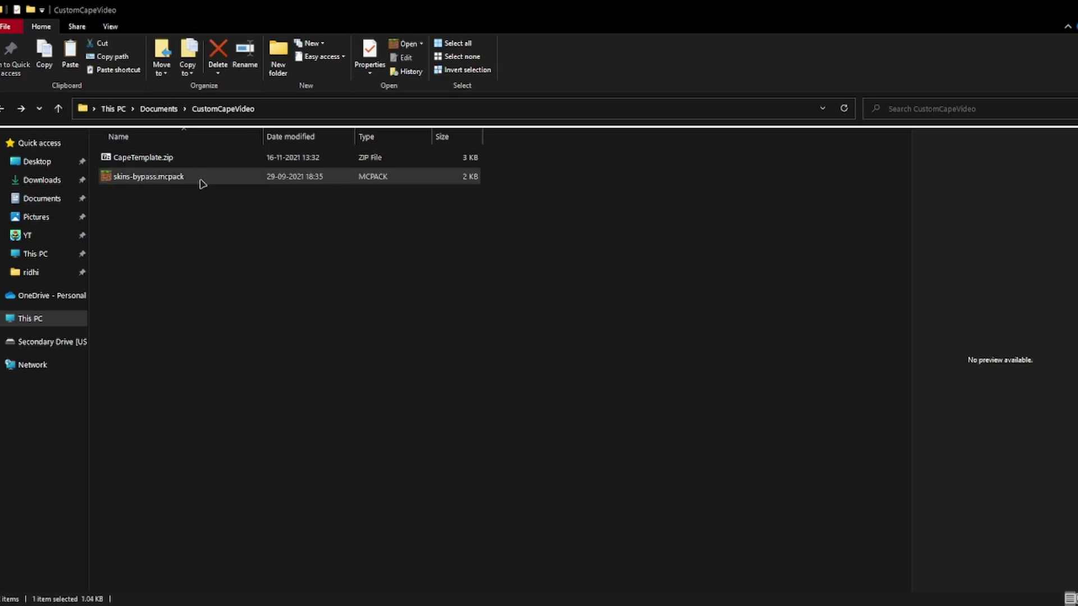
{"action": "left_click", "coordinate": [406, 298]}
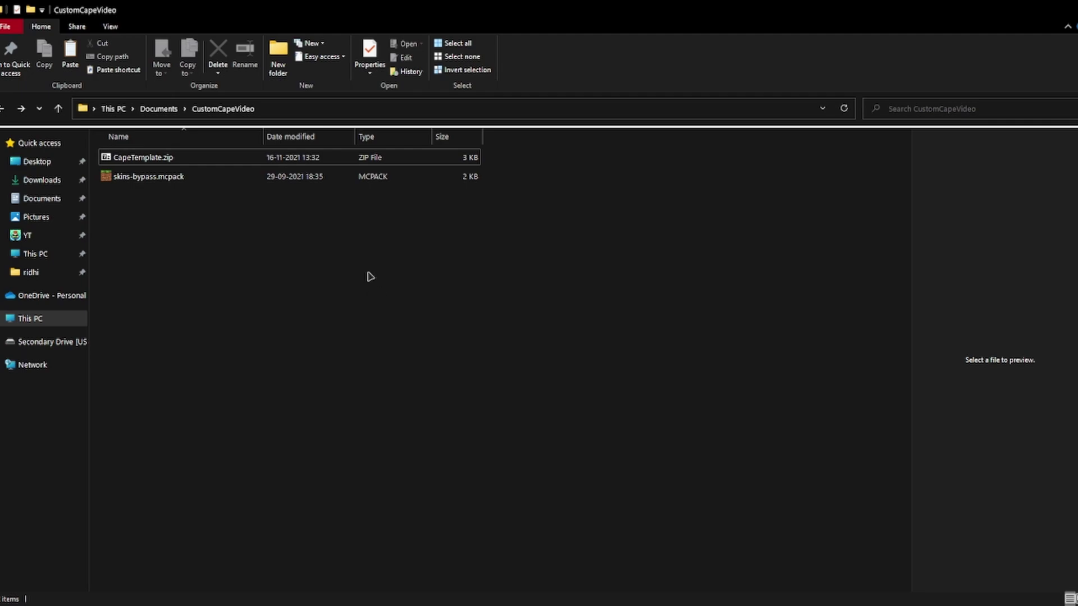
Go into the extracted CapeTemplate folder and open manifest.json for editing.
{"action": "left_click", "coordinate": [313, 157]}
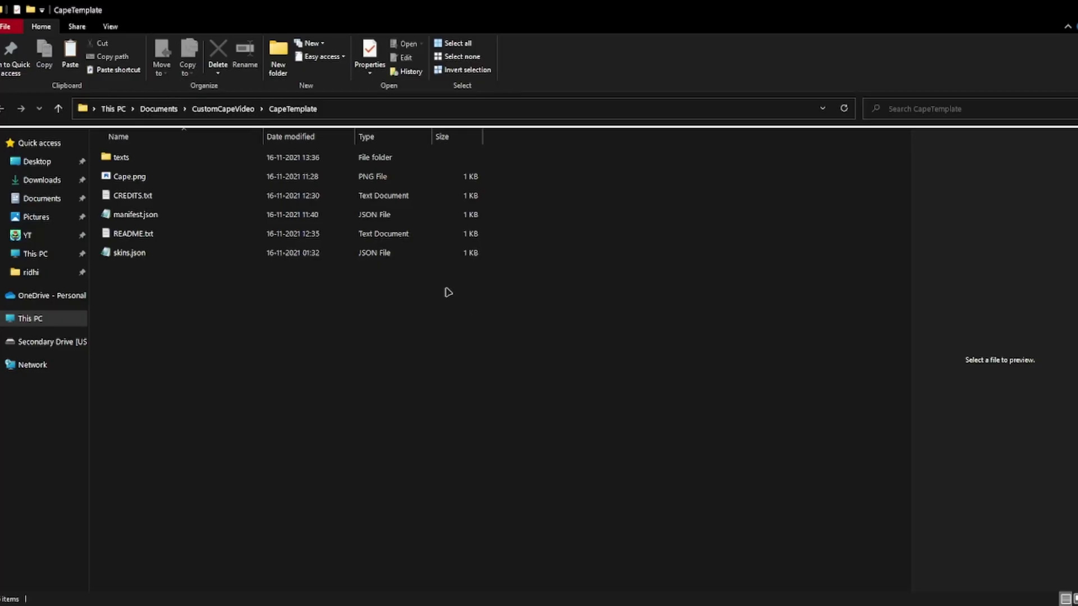
{"action": "left_click", "coordinate": [229, 183]}
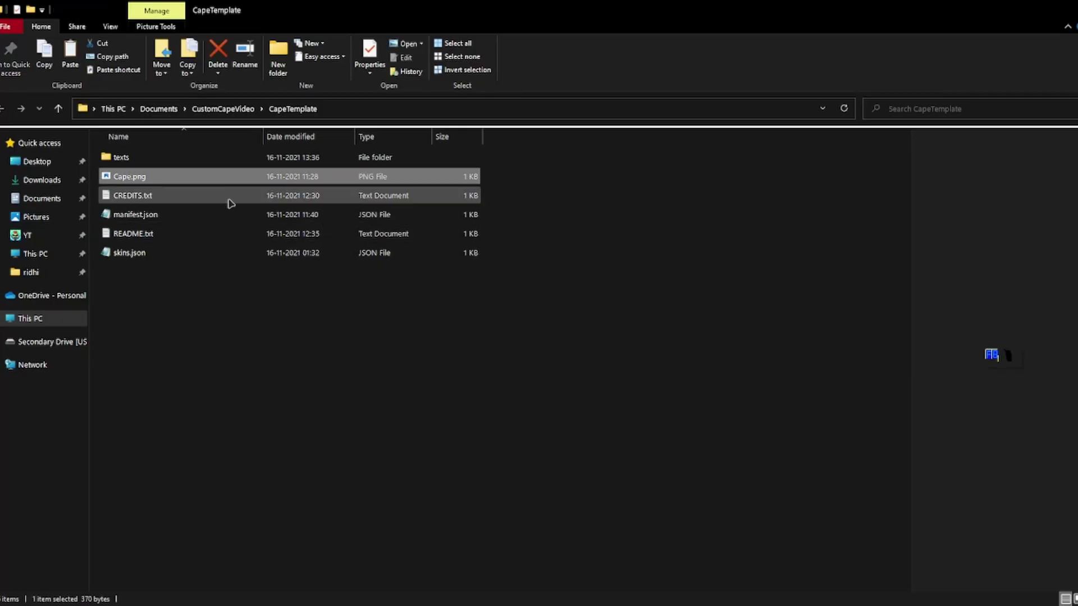
{"action": "left_click", "coordinate": [227, 222]}
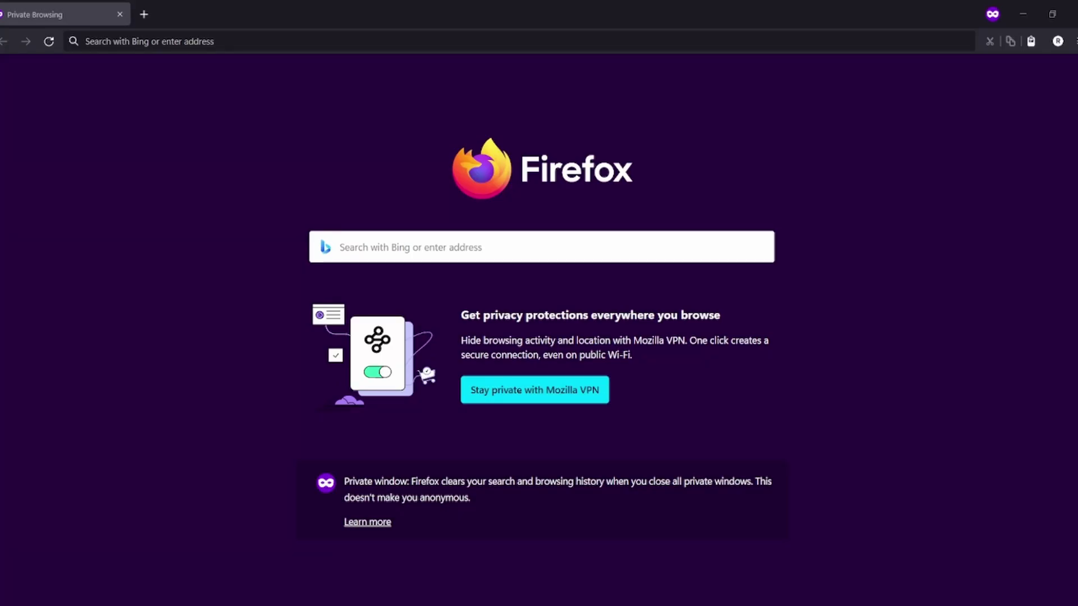
{"action": "left_click", "coordinate": [399, 48]}
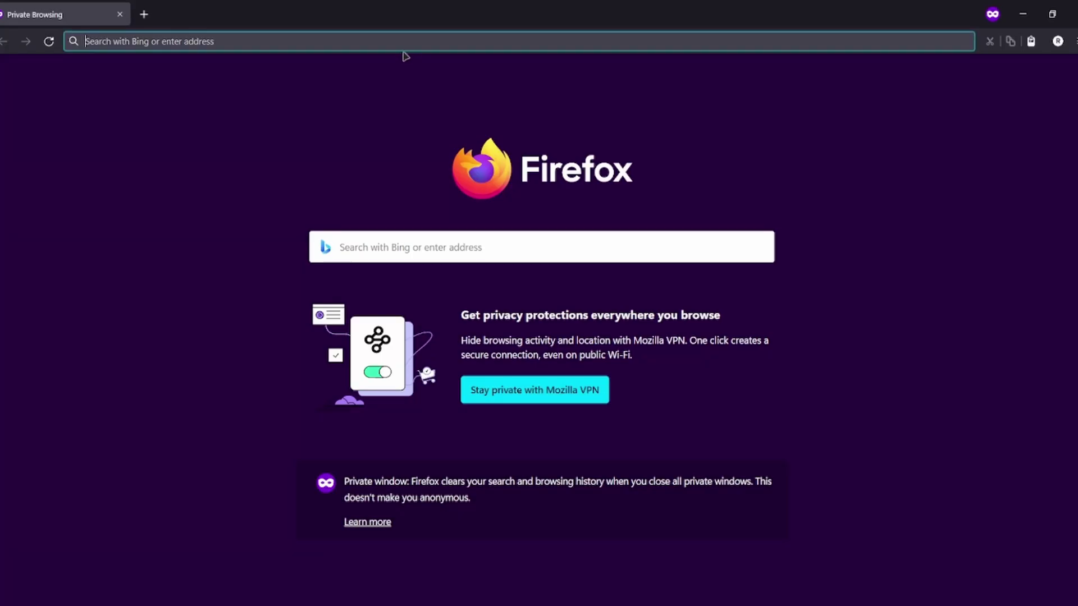
{"action": "type", "text": "https://uuidgenerator.net/"}
{"action": "key", "text": "Return"}
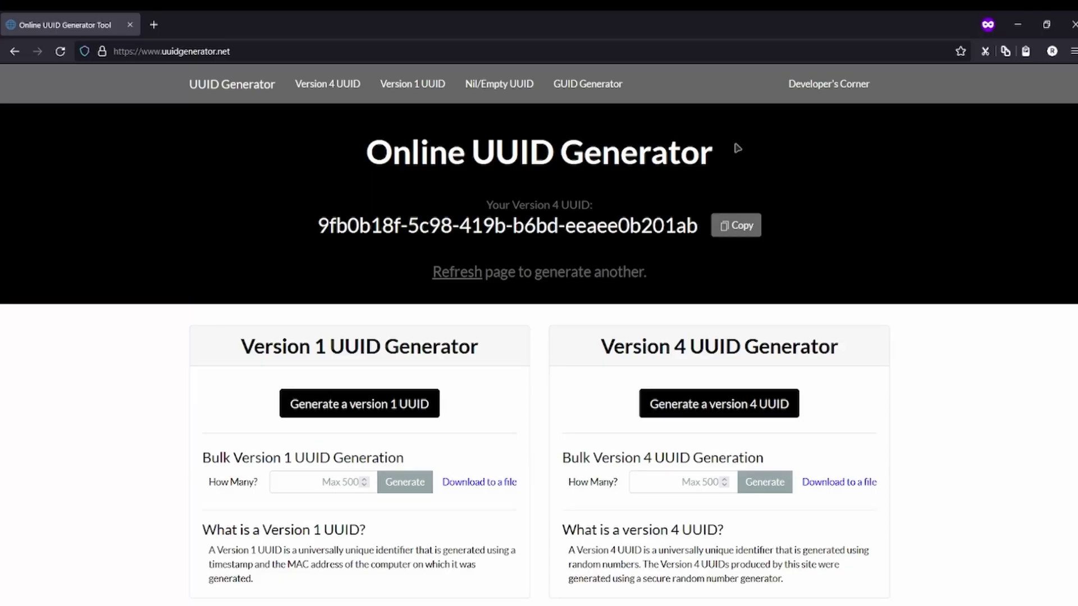
{"action": "left_click", "coordinate": [748, 219]}
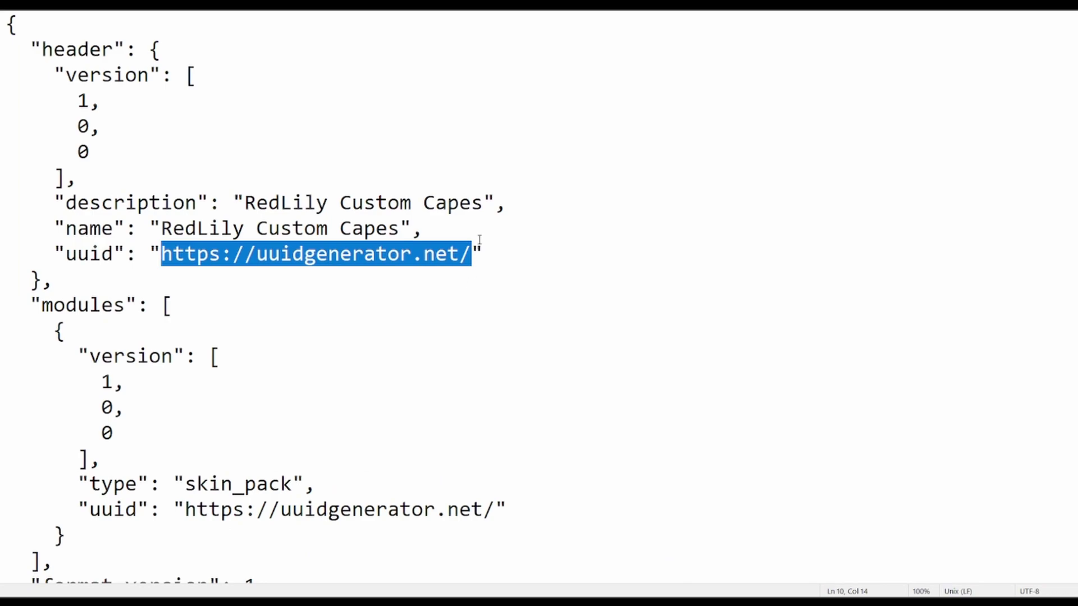
{"action": "key", "text": "ctrl+v"}
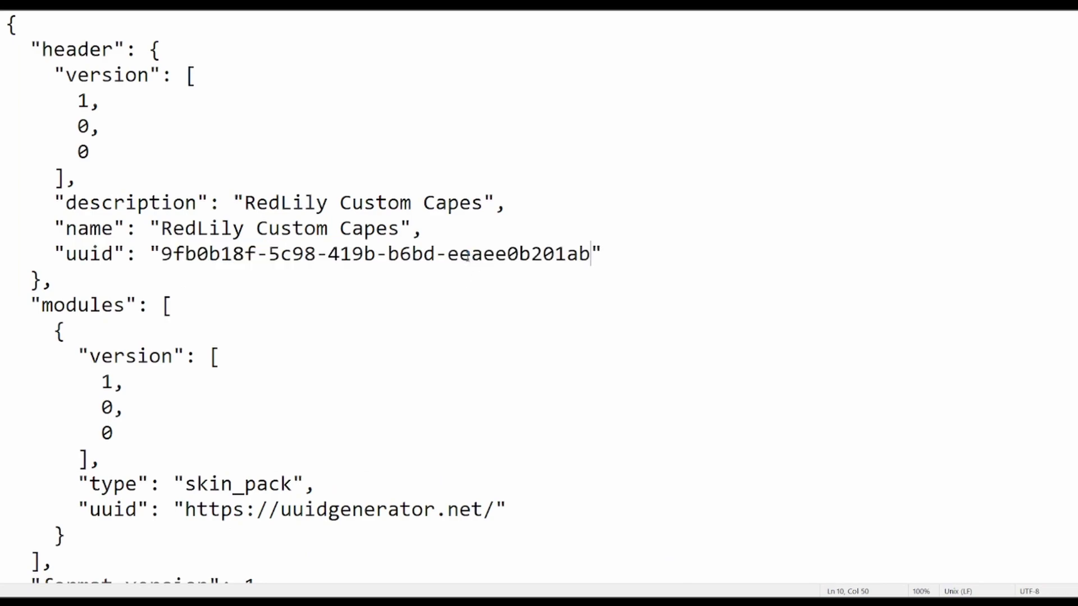
Generate another UUID on the website, replace the modules uuid in manifest.json with it, and save the file.
{"action": "left_click", "coordinate": [497, 516]}
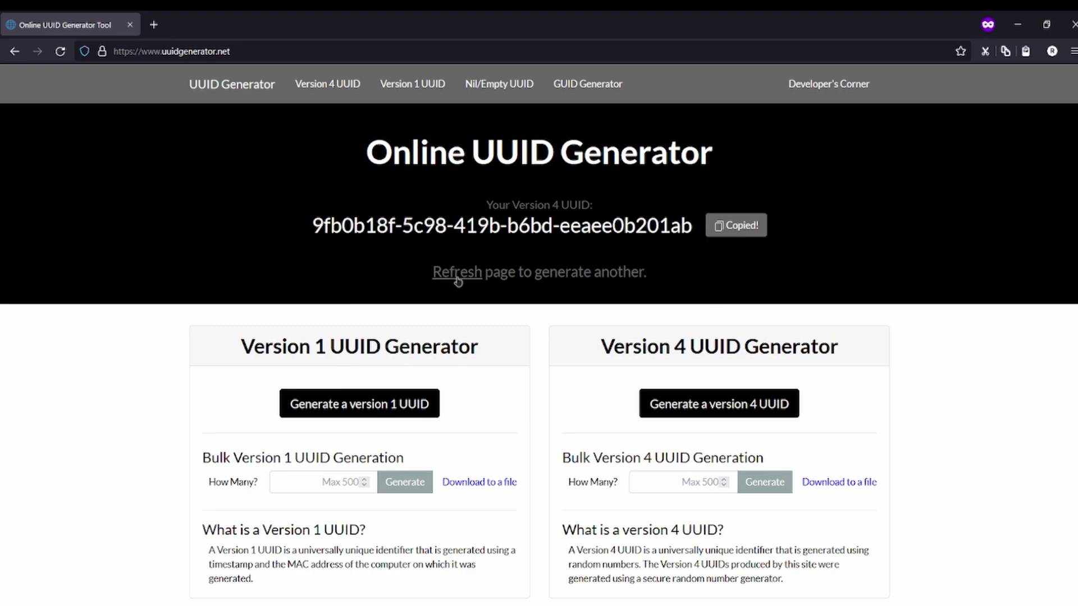
{"action": "left_click", "coordinate": [479, 275]}
{"action": "left_click", "coordinate": [742, 225]}
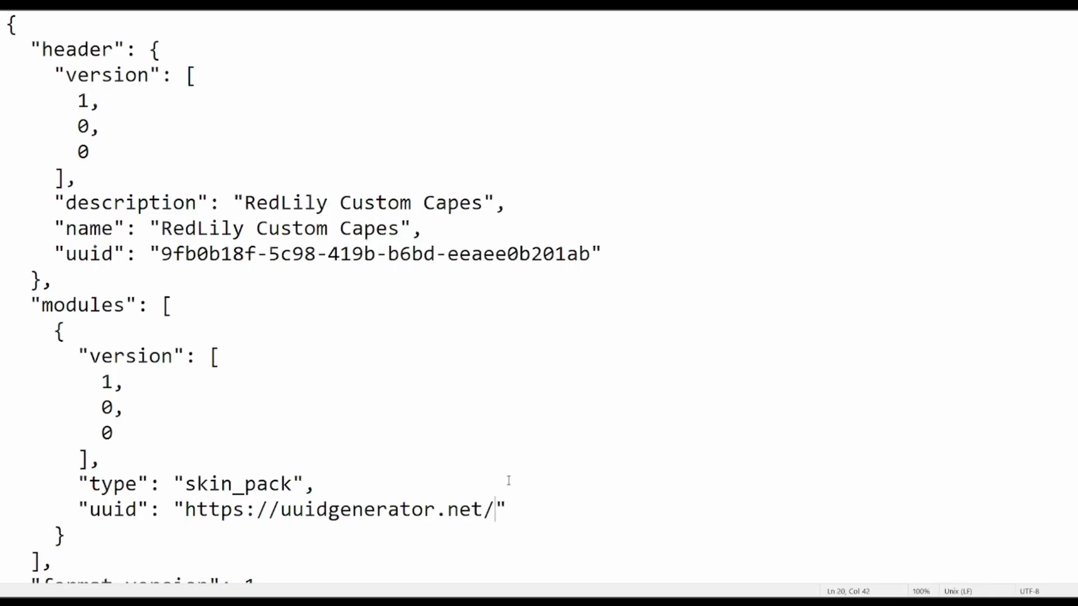
{"action": "left_click_drag", "start_coordinate": [495, 509], "coordinate": [189, 510]}
{"action": "key", "text": "ctrl+v"}
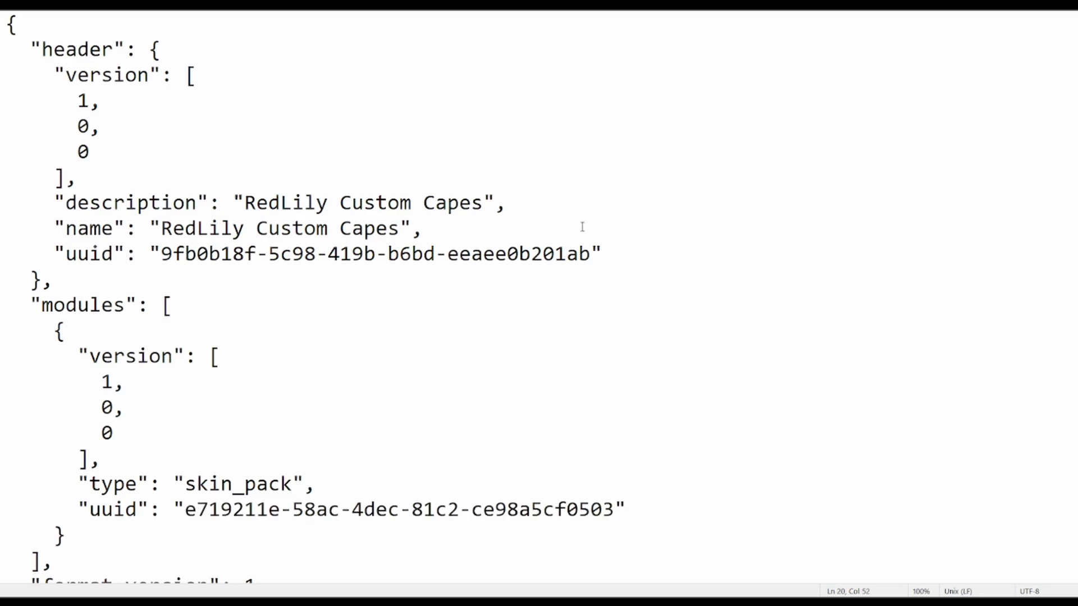
{"action": "type", "text": "s"}
{"action": "key", "text": "BackSpace"}
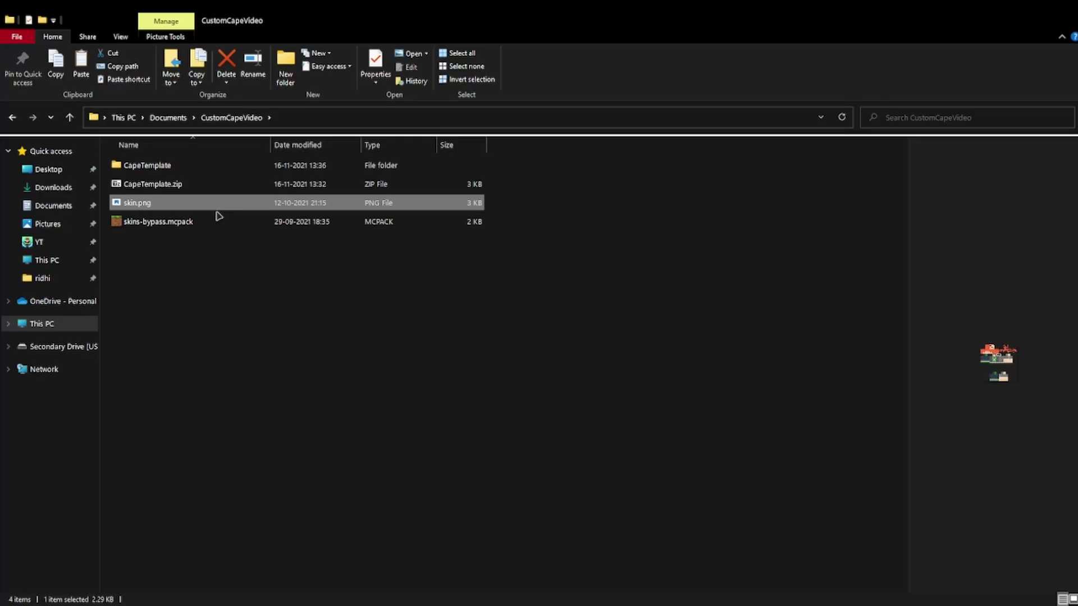
Move skin.png into the CapeTemplate folder and enter skin.png as its file name.
{"action": "key", "text": "Delete"}
{"action": "double_click", "coordinate": [273, 165]}
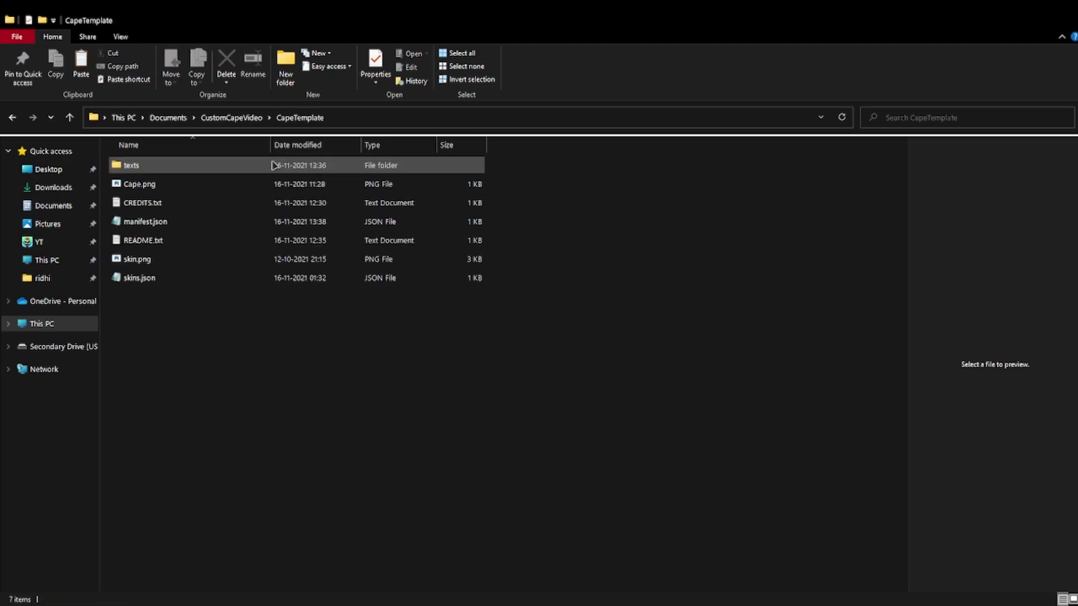
{"action": "left_click", "coordinate": [205, 259]}
{"action": "key", "text": "F2"}
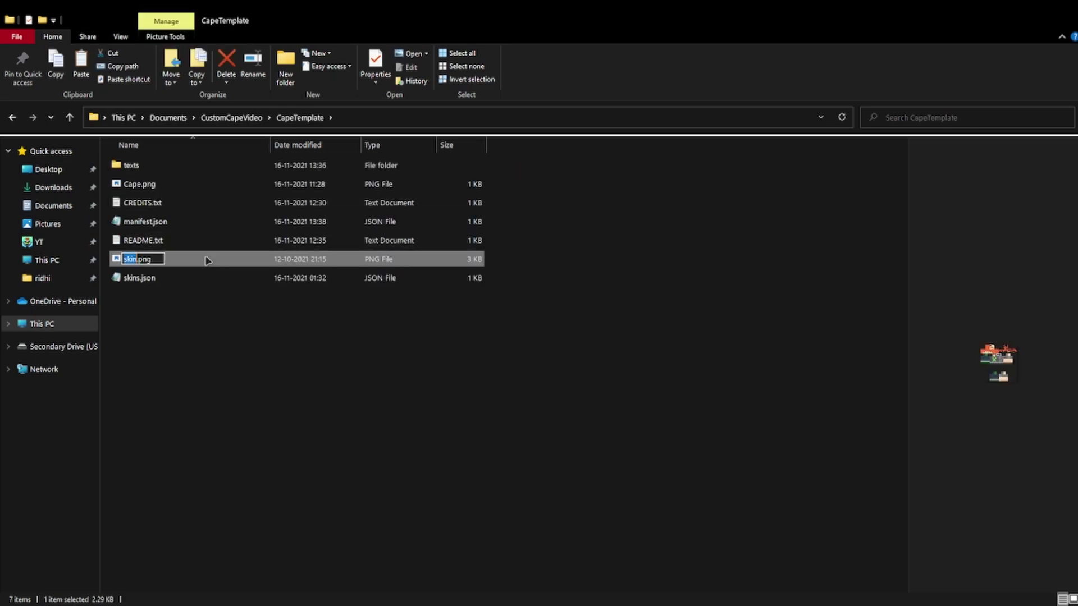
{"action": "type", "text": "skin.png"}
{"action": "key", "text": "Return"}
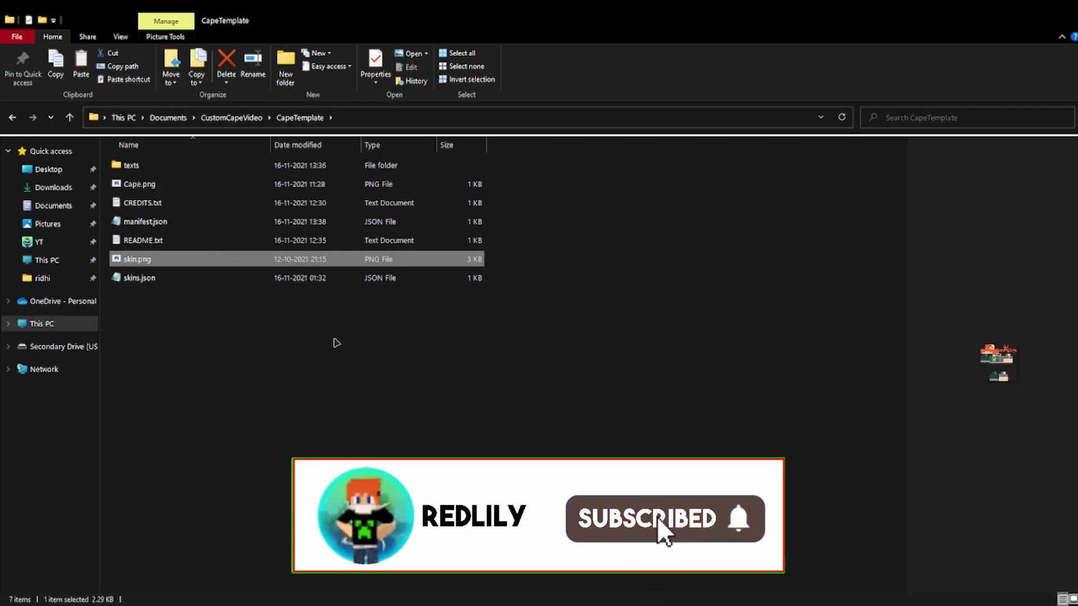
{"action": "left_click", "coordinate": [335, 343]}
Open Cape.png in Paint 3D and choose the Pixel pen for editing the cape texture.
{"action": "left_click", "coordinate": [210, 184]}
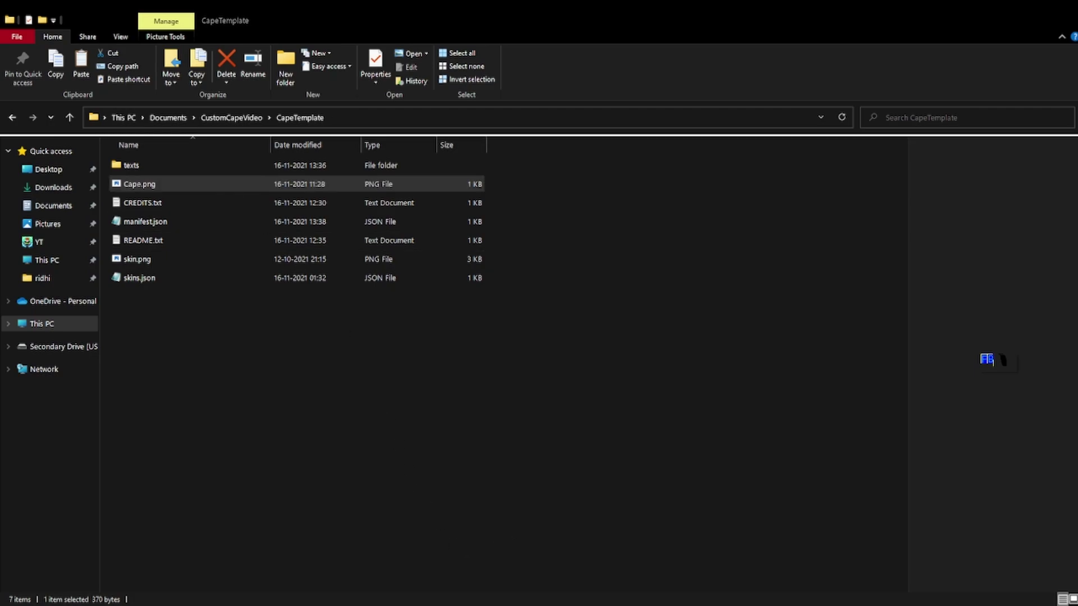
{"action": "double_click", "coordinate": [220, 187]}
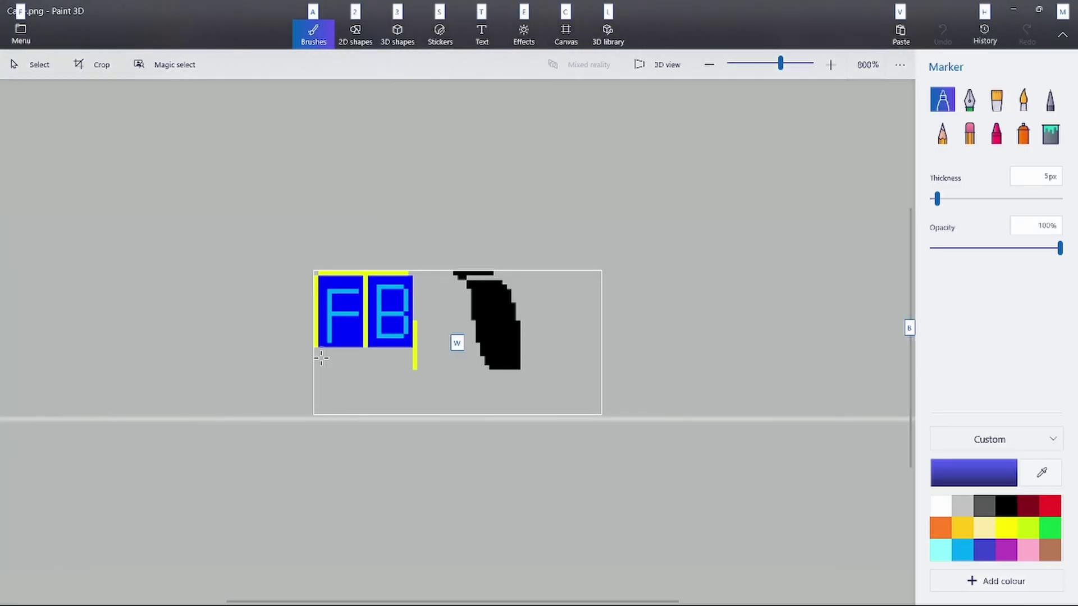
{"action": "scroll", "coordinate": [337, 303], "scroll_direction": "up", "scroll_amount": 4}
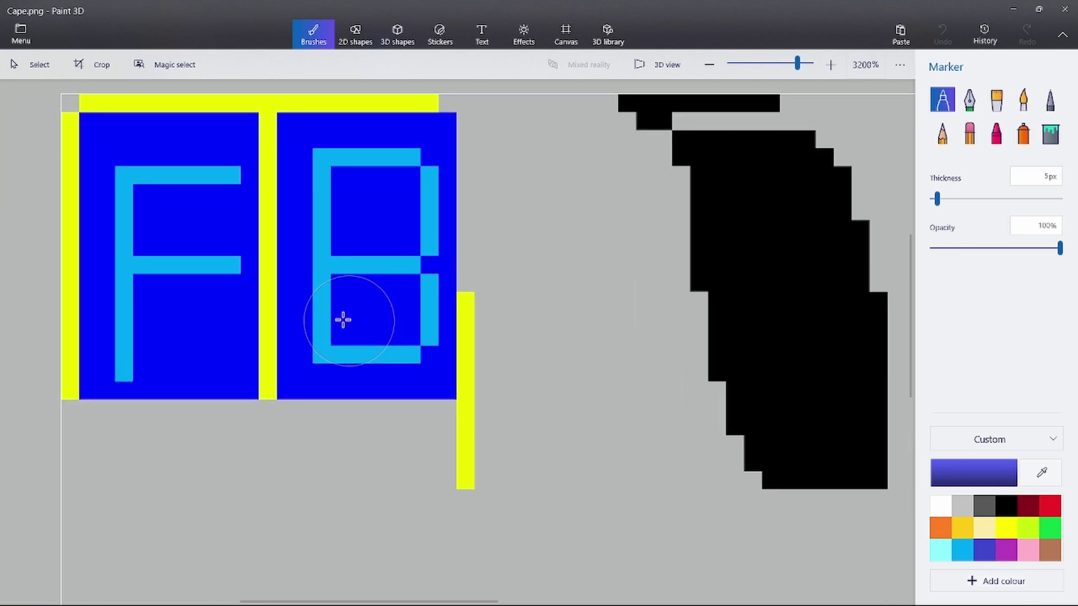
{"action": "left_click", "coordinate": [1051, 101]}
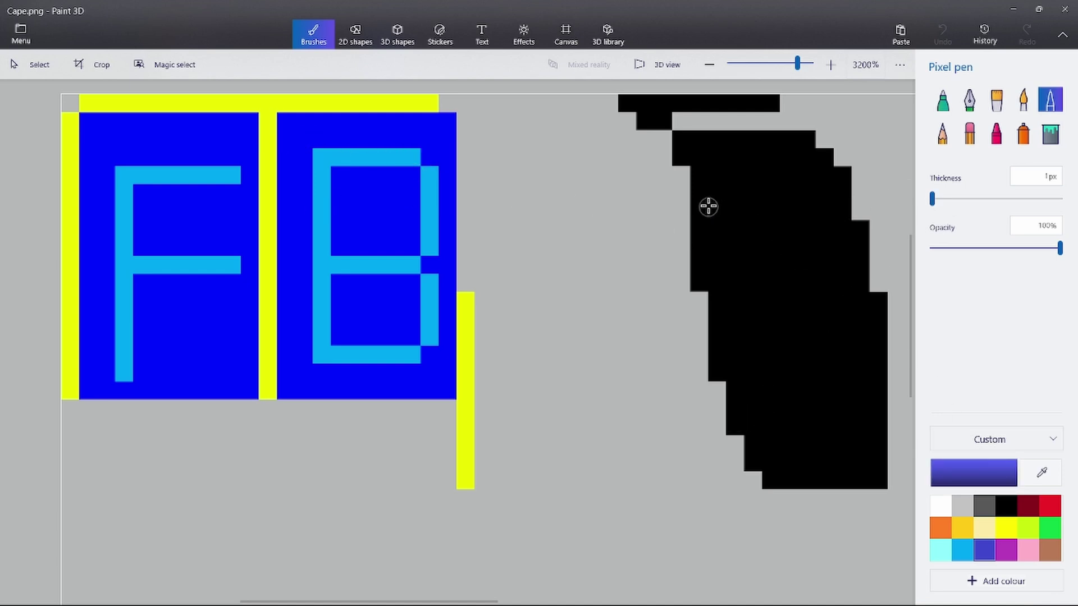
Try small Pixel pen marks on the blue panel with the F and undo them.
{"action": "scroll", "coordinate": [709, 205], "scroll_direction": "down", "scroll_amount": 2}
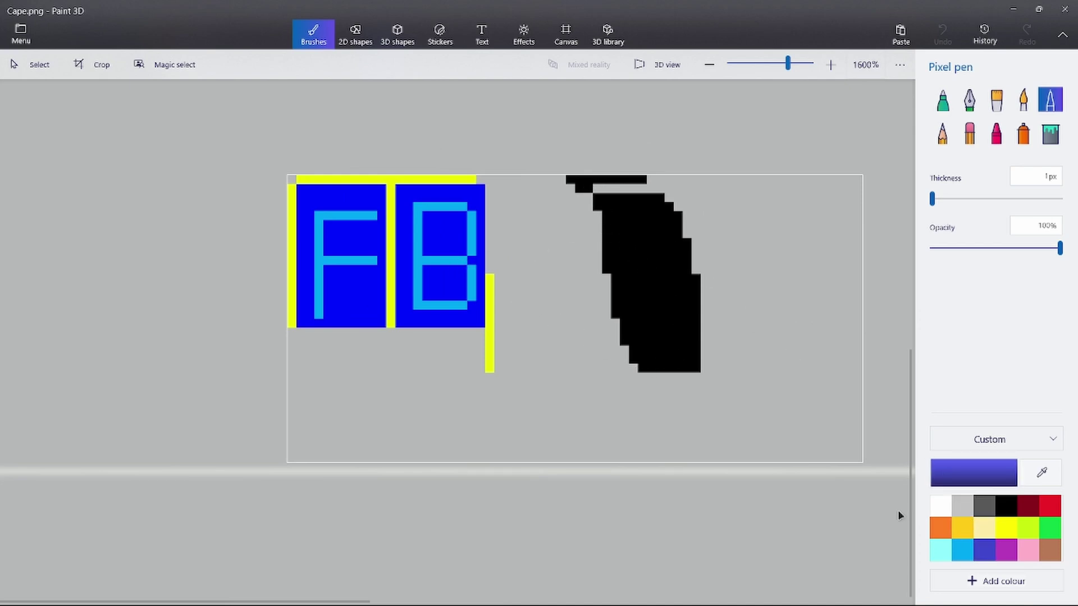
{"action": "scroll", "coordinate": [344, 197], "scroll_direction": "up", "scroll_amount": 4}
{"action": "left_click_drag", "start_coordinate": [391, 192], "coordinate": [436, 202]}
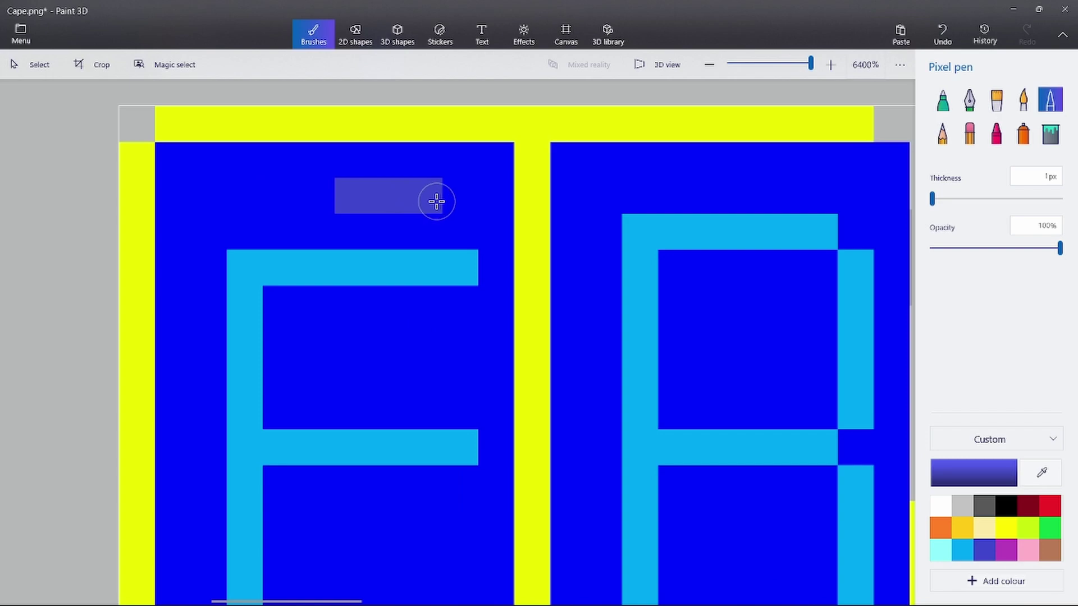
{"action": "key", "text": "ctrl+z"}
{"action": "scroll", "coordinate": [496, 298], "scroll_direction": "down", "scroll_amount": 2}
{"action": "scroll", "coordinate": [496, 299], "scroll_direction": "down", "scroll_amount": 2}
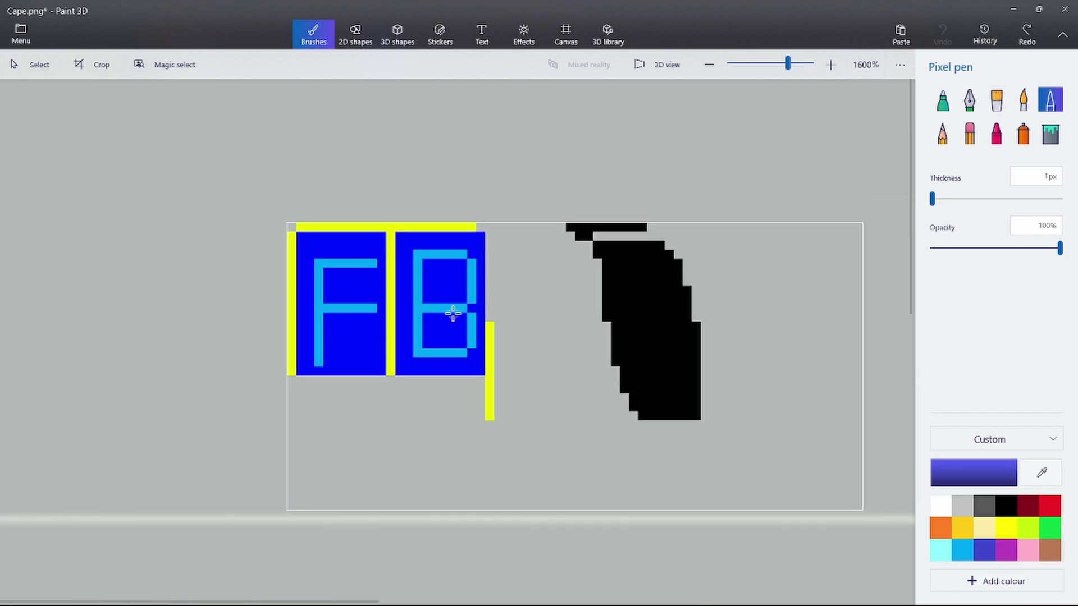
{"action": "left_click", "coordinate": [337, 289]}
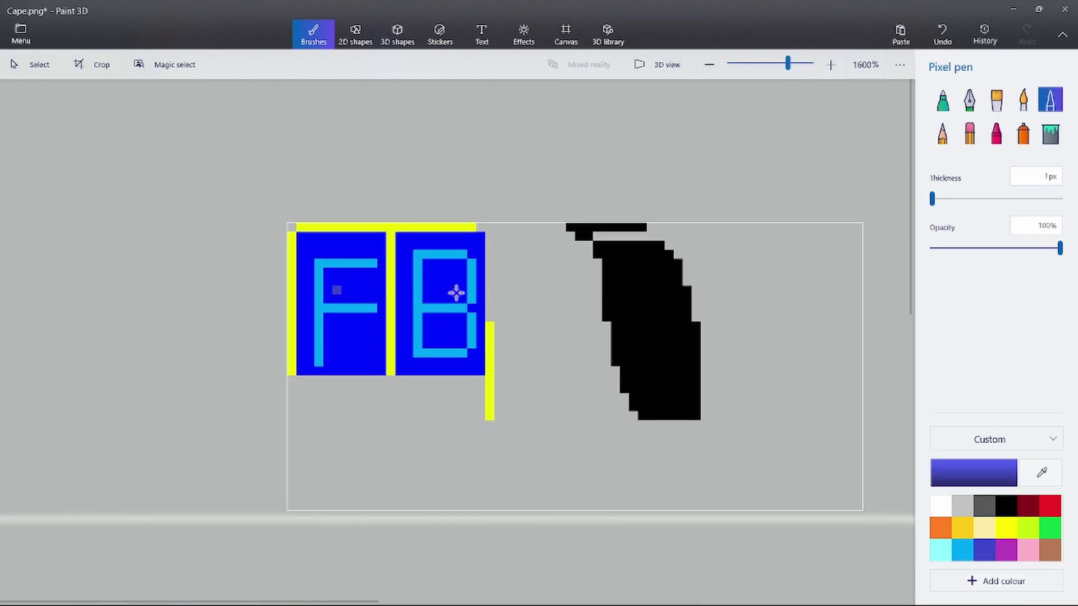
{"action": "key", "text": "ctrl+z"}
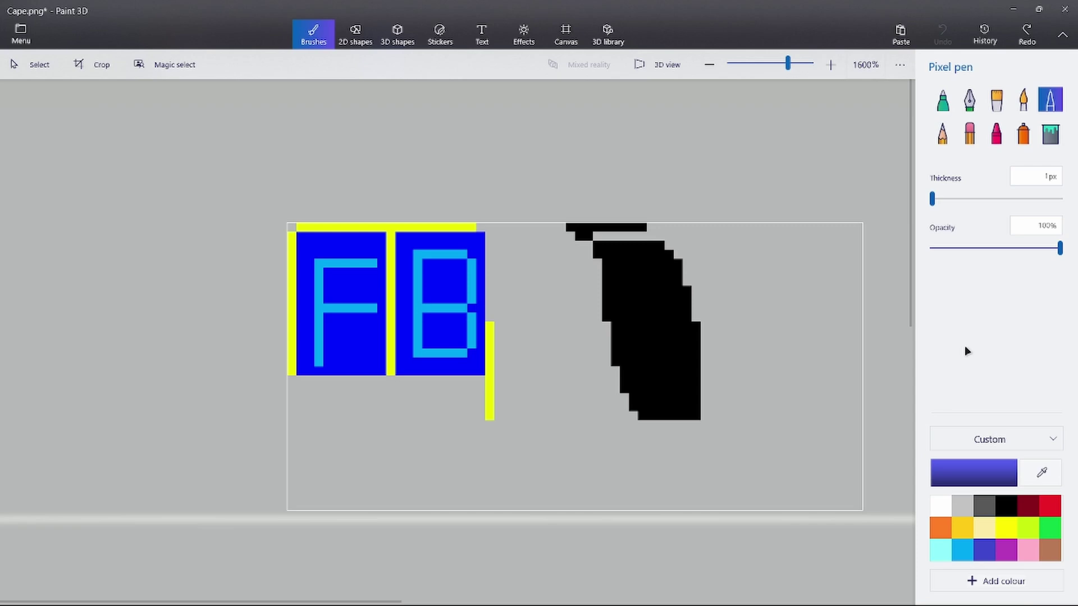
Paint freehand red Pixel pen strokes across the cape's F and B panels.
{"action": "scroll", "coordinate": [352, 255], "scroll_direction": "up", "scroll_amount": 2}
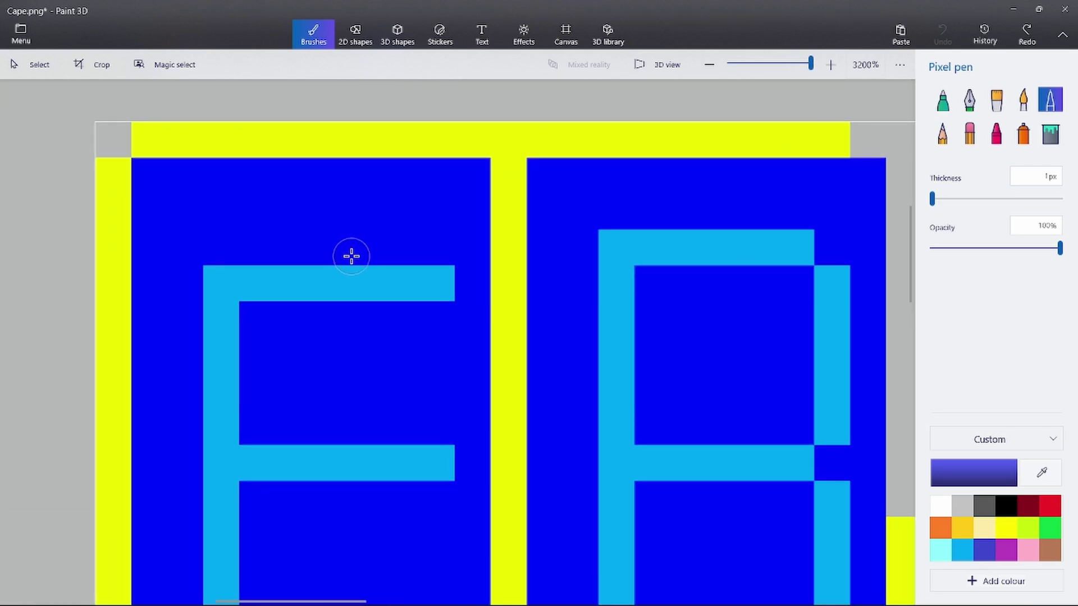
{"action": "scroll", "coordinate": [352, 255], "scroll_direction": "down", "scroll_amount": 1}
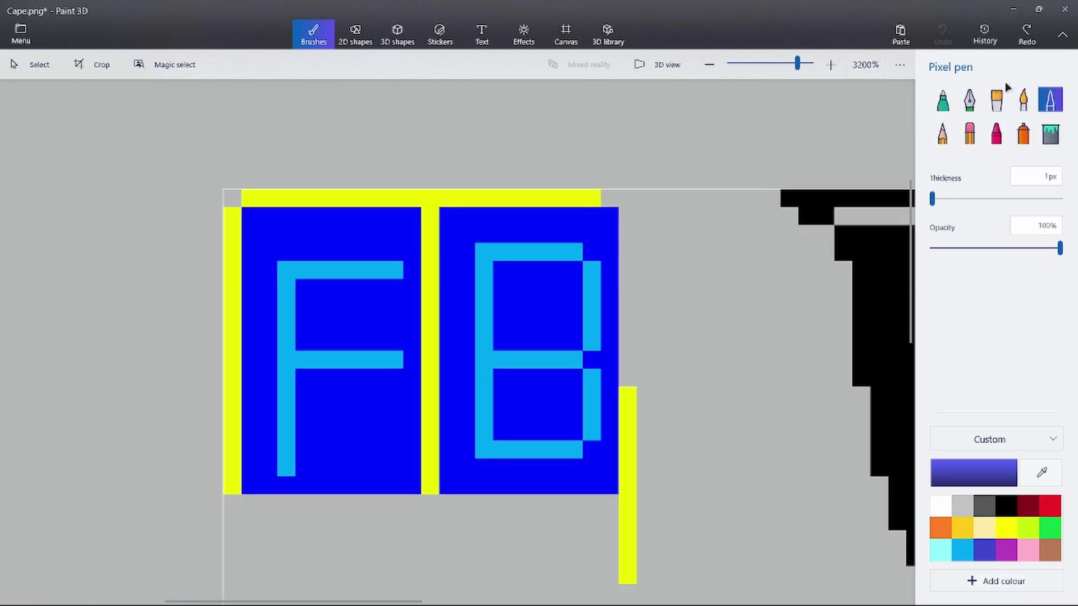
{"action": "left_click", "coordinate": [1051, 507]}
{"action": "mouse_move", "coordinate": [250, 216]}
{"action": "left_mouse_down"}
{"action": "mouse_move", "coordinate": [366, 279]}
{"action": "mouse_move", "coordinate": [573, 304]}
{"action": "left_mouse_up"}
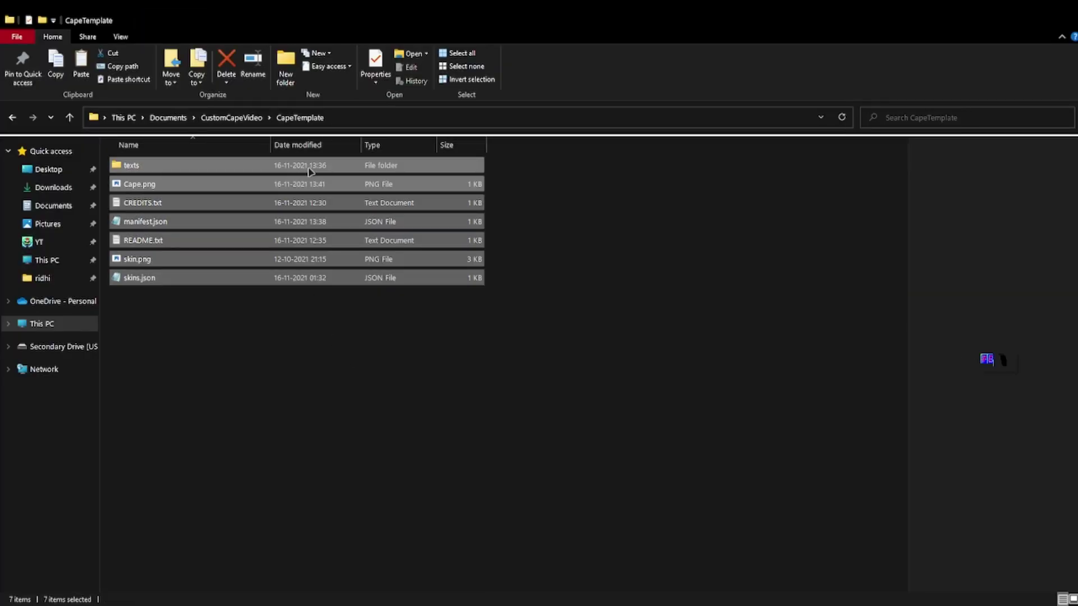
Go to the %appdata%\.minecraft_bedrock folder in File Explorer.
{"action": "left_click", "coordinate": [483, 121]}
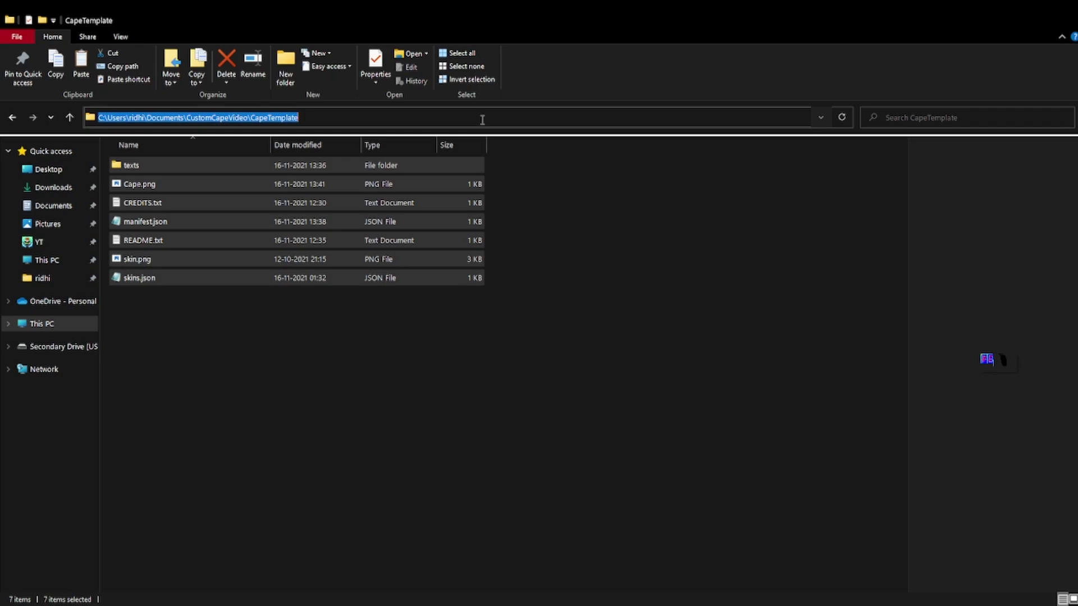
{"action": "left_click", "coordinate": [561, 315]}
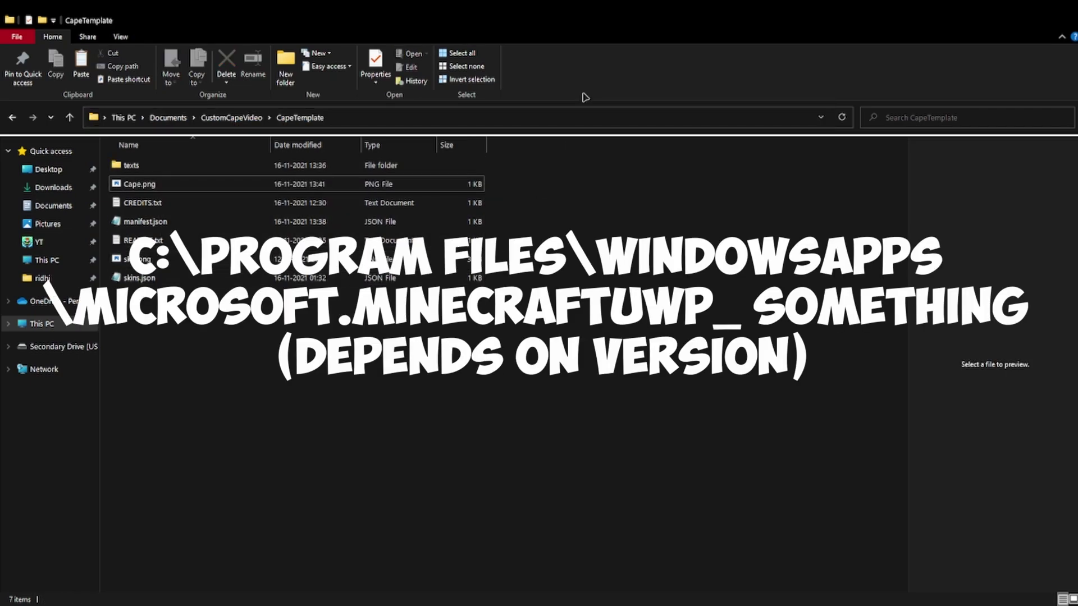
{"action": "left_click", "coordinate": [564, 116]}
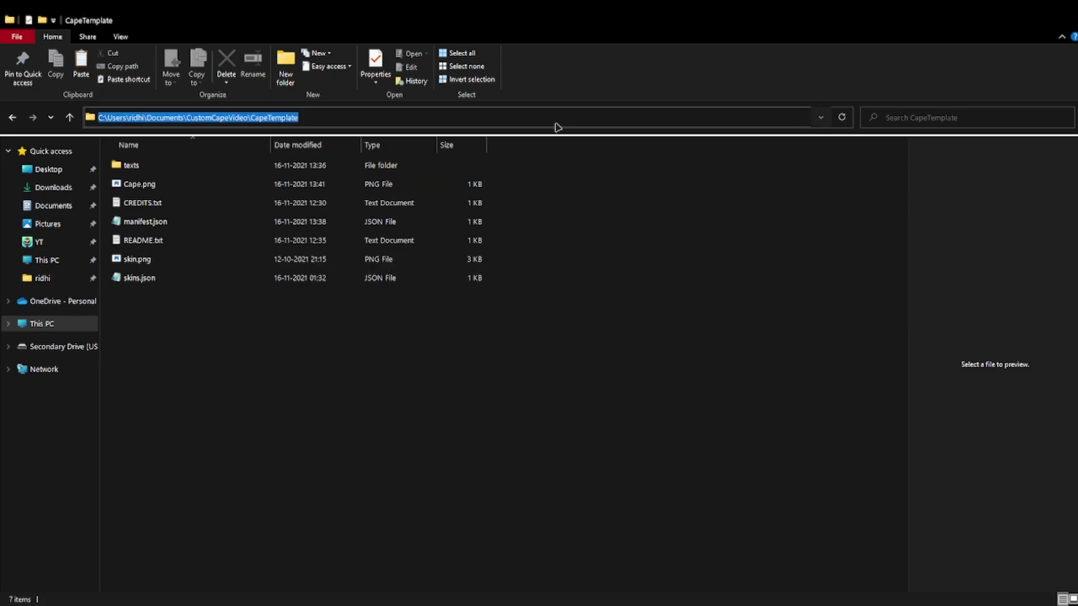
{"action": "type", "text": "%"}
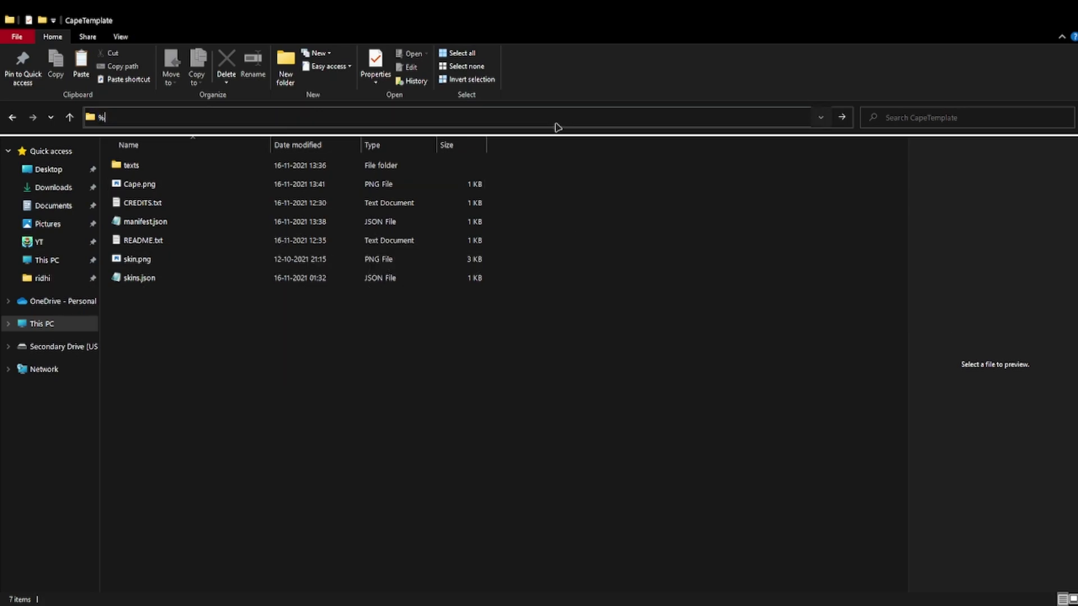
{"action": "type", "text": "appdata%\\.minecraft_bedrock"}
{"action": "key", "text": "Return"}
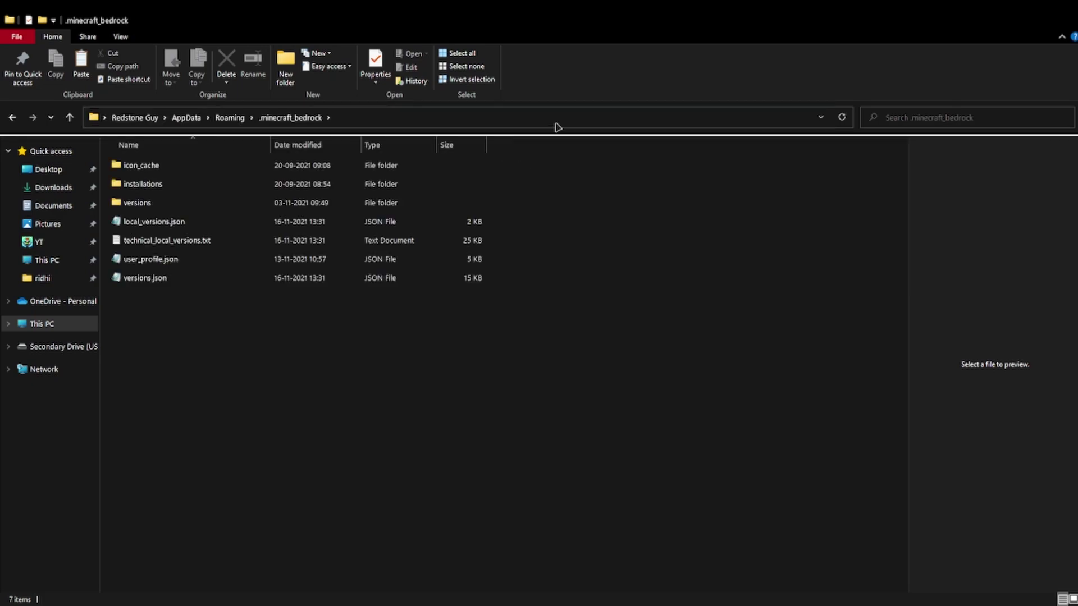
Open the persona folder under data\skin_packs in the installed Minecraft version's folder.
{"action": "double_click", "coordinate": [356, 204]}
{"action": "double_click", "coordinate": [348, 166]}
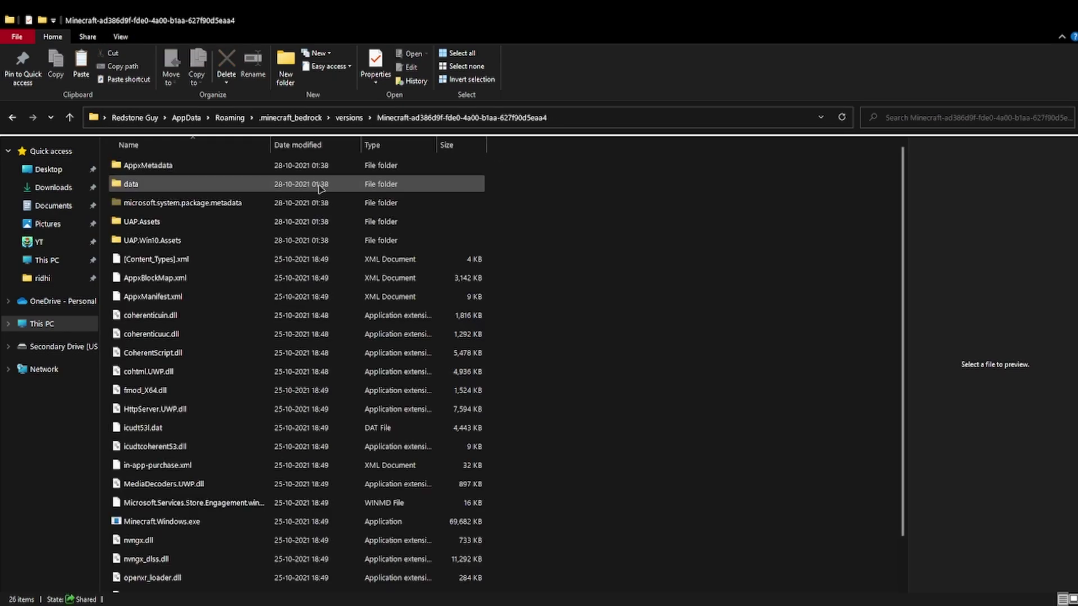
{"action": "double_click", "coordinate": [273, 185]}
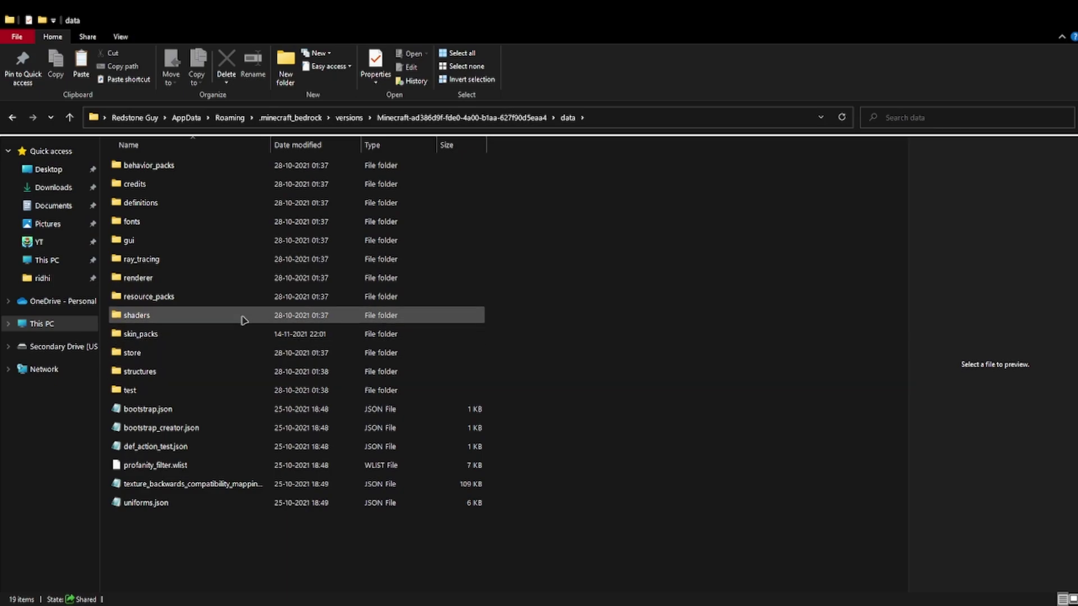
{"action": "double_click", "coordinate": [240, 334]}
{"action": "double_click", "coordinate": [234, 168]}
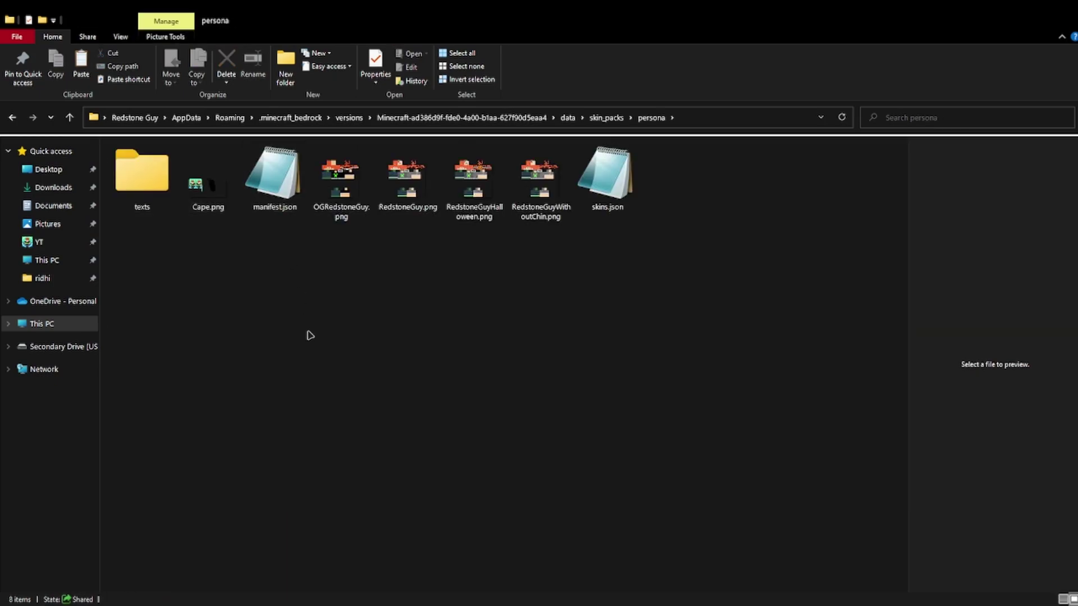
Replace all files in the persona folder with the copied CapeTemplate skin pack files.
{"action": "key", "text": "ctrl+a"}
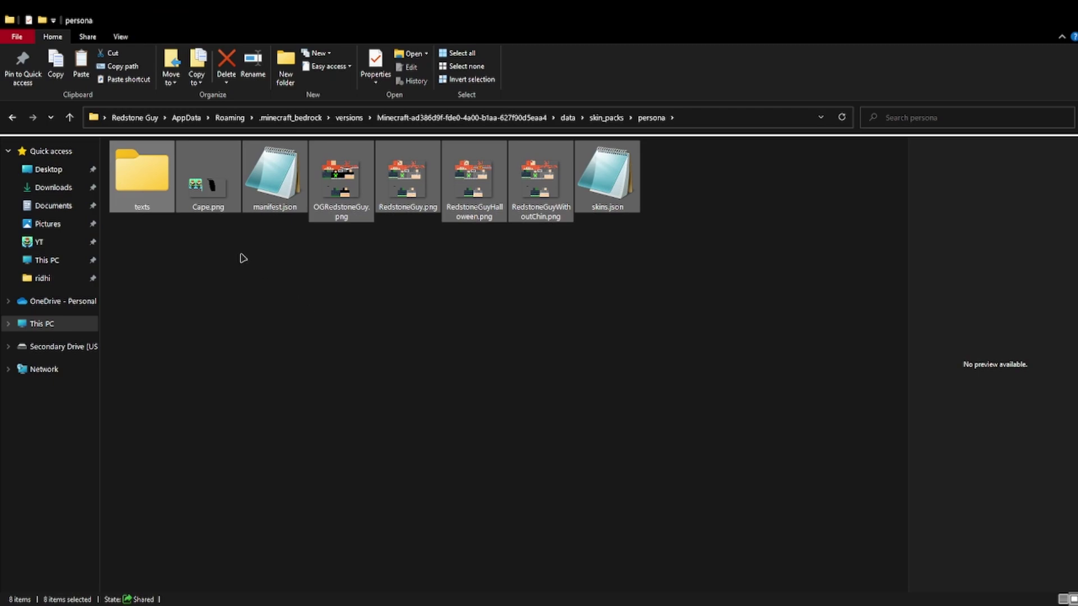
{"action": "left_click", "coordinate": [215, 212]}
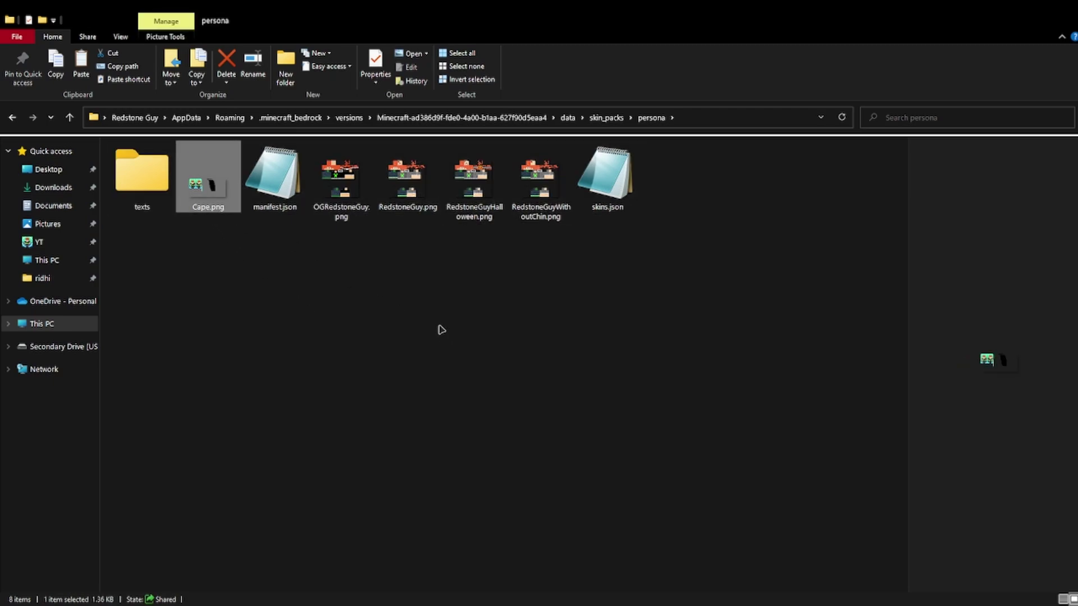
{"action": "key", "text": "alt+Tab"}
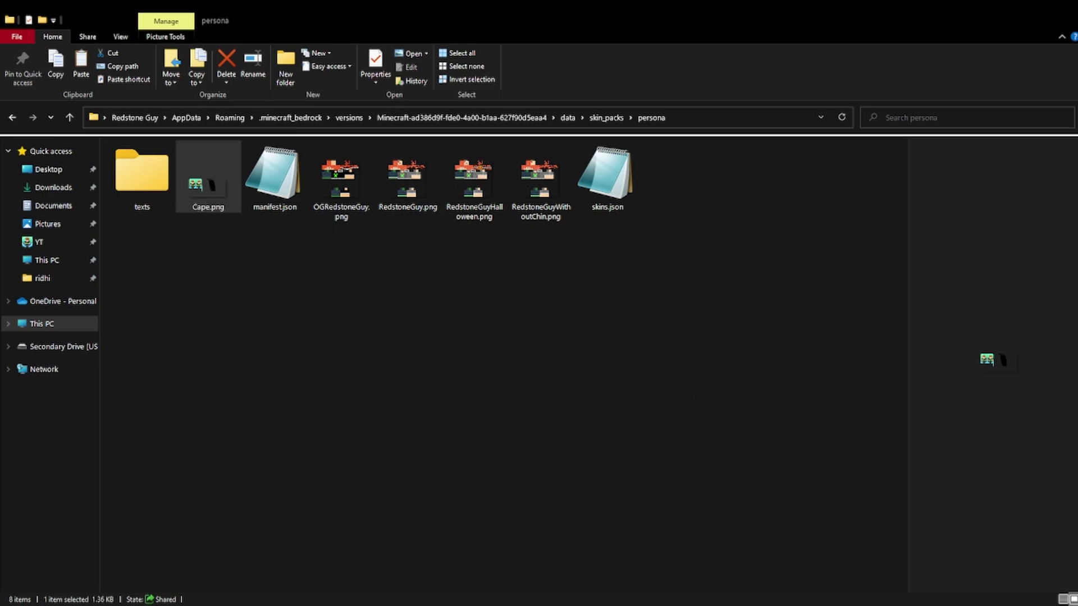
{"action": "left_click", "coordinate": [512, 310]}
{"action": "key", "text": "ctrl+a"}
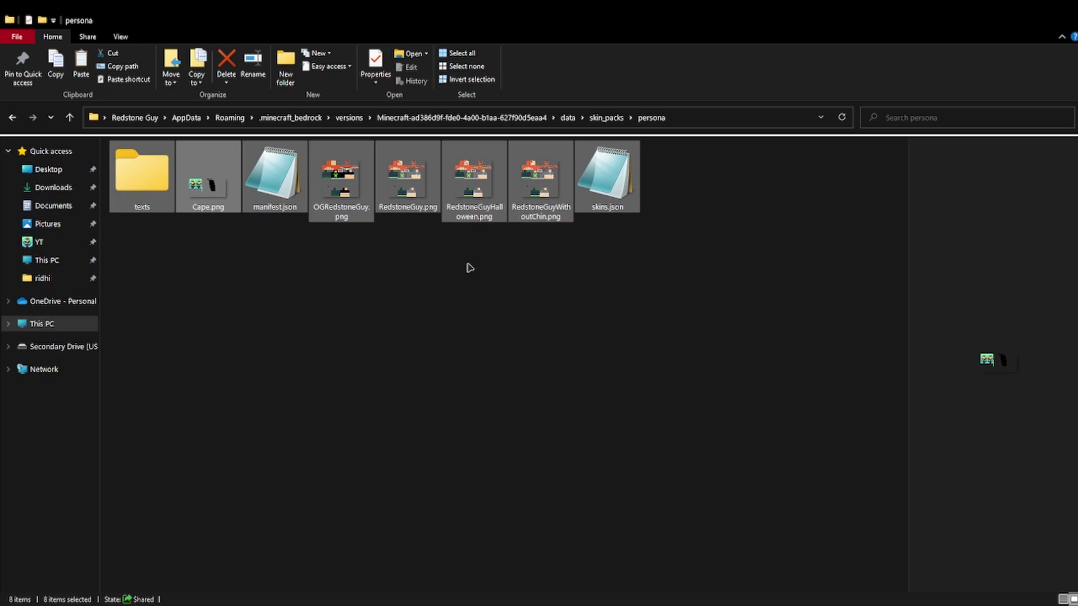
{"action": "key", "text": "Delete"}
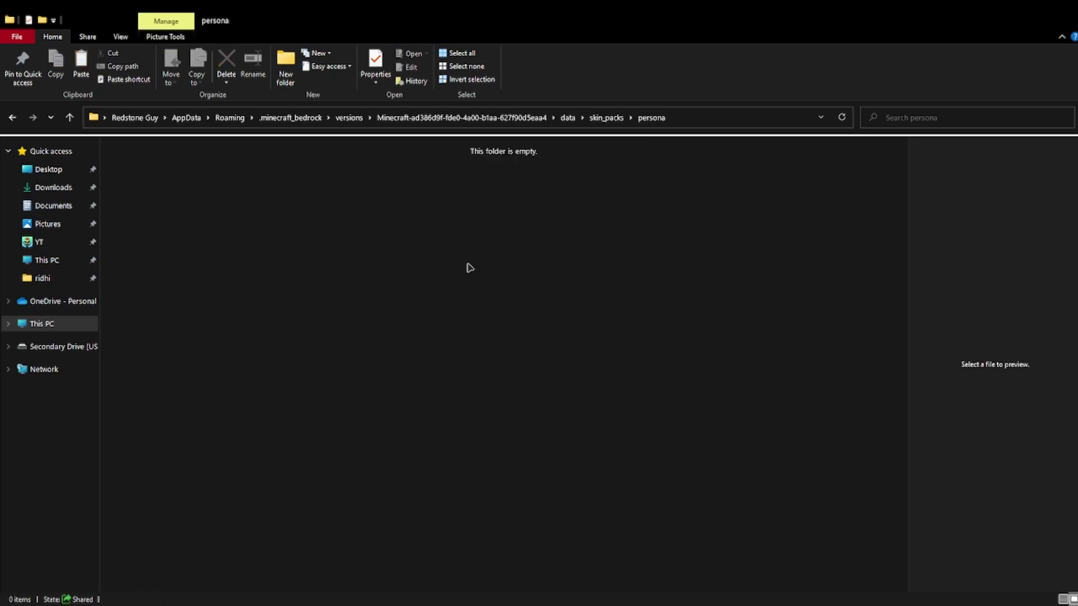
{"action": "key", "text": "ctrl+v"}
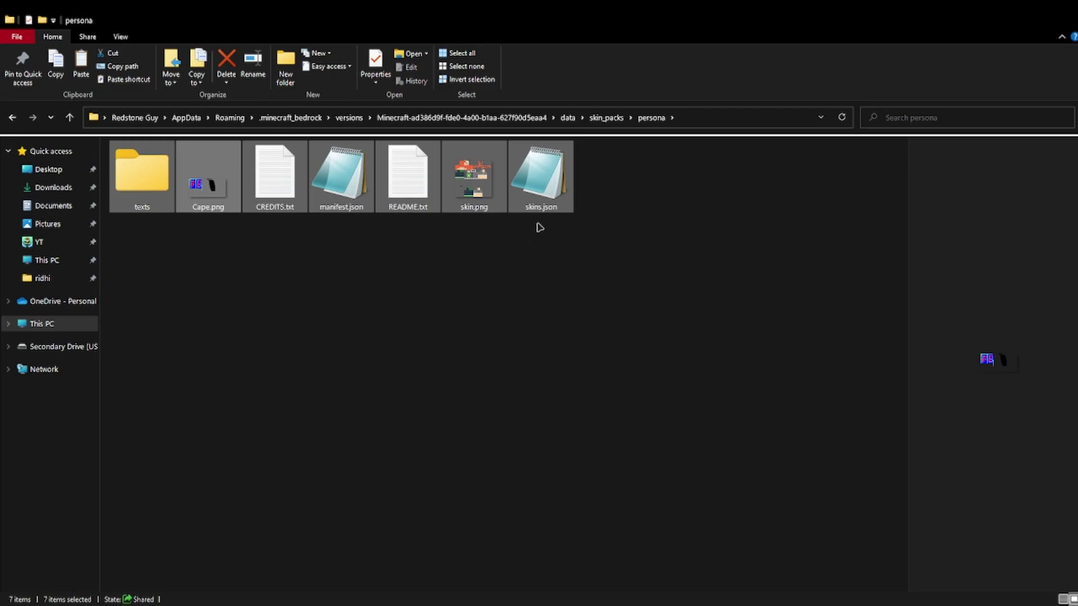
{"action": "left_click", "coordinate": [624, 160]}
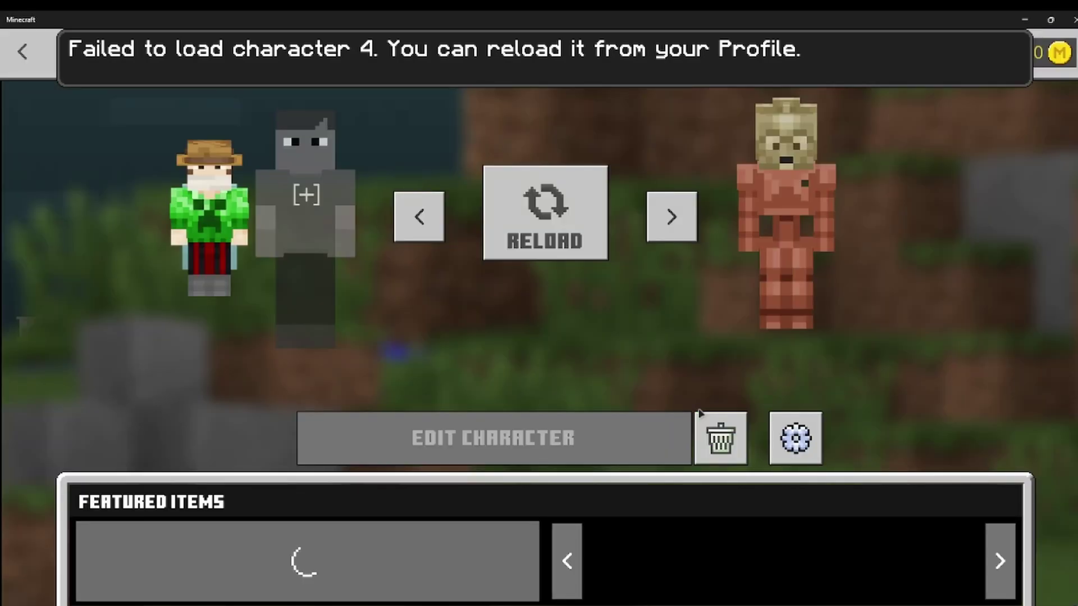
In Minecraft's Dressing Room, delete the character that failed to load and open the orange-haired character for editing.
{"action": "left_click", "coordinate": [716, 422]}
{"action": "left_click", "coordinate": [714, 417]}
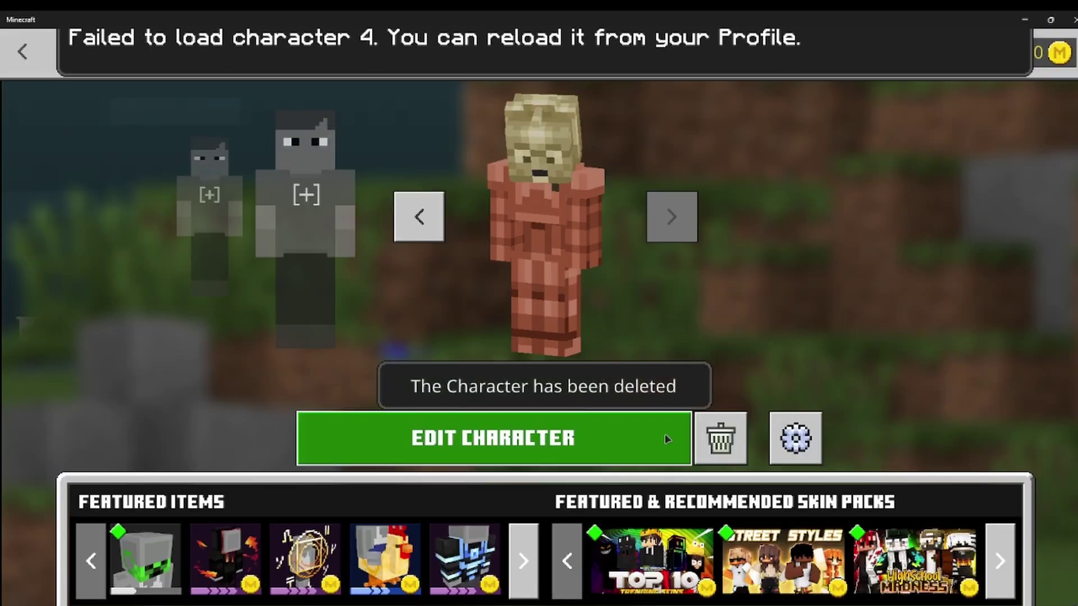
{"action": "left_click", "coordinate": [419, 217]}
{"action": "left_click", "coordinate": [494, 438]}
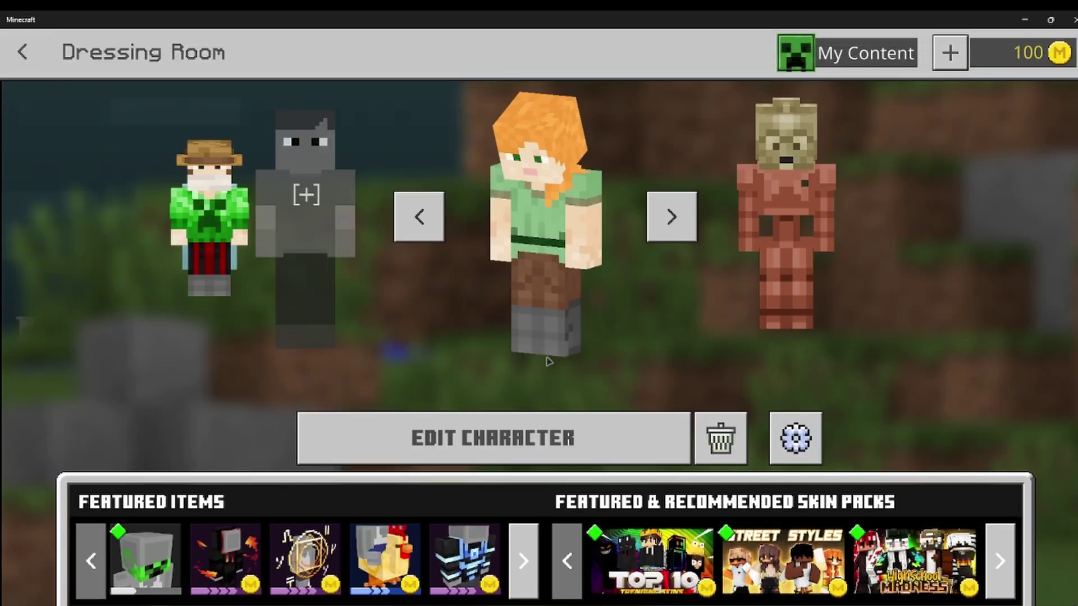
Open the RedLily Custom Capes pack under Classic Skins, rotate the skin preview to inspect the cape, and leave the pack.
{"action": "left_click", "coordinate": [167, 139]}
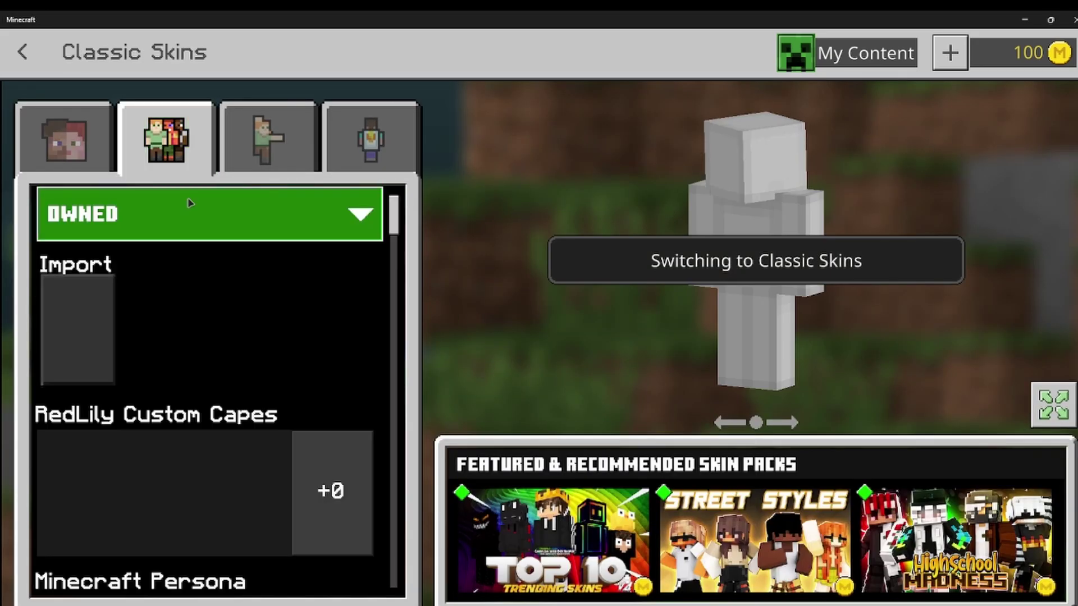
{"action": "left_click", "coordinate": [299, 500]}
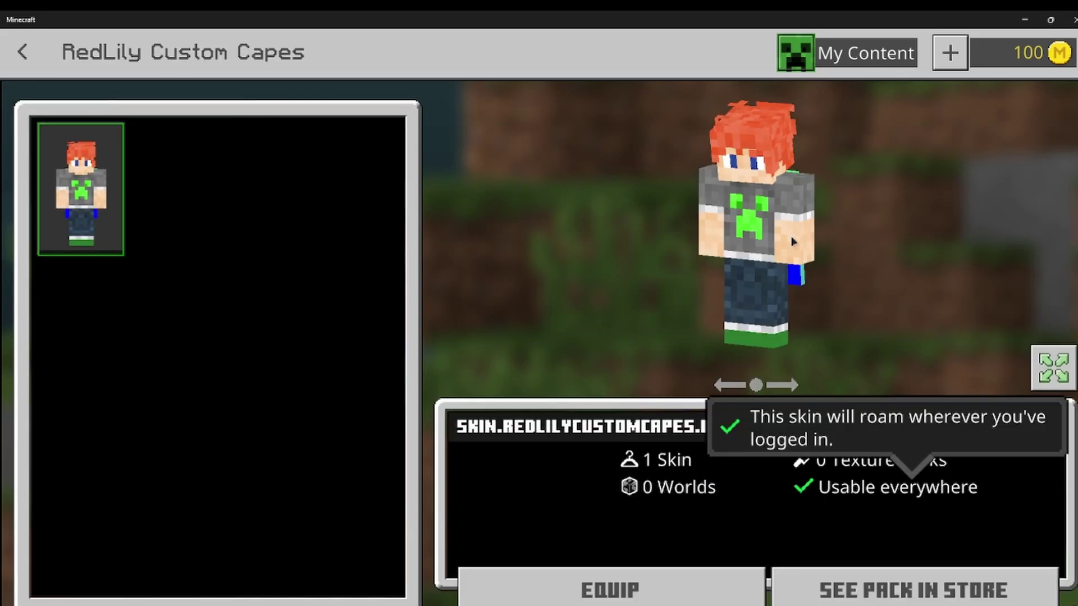
{"action": "left_click_drag", "start_coordinate": [707, 232], "coordinate": [752, 268]}
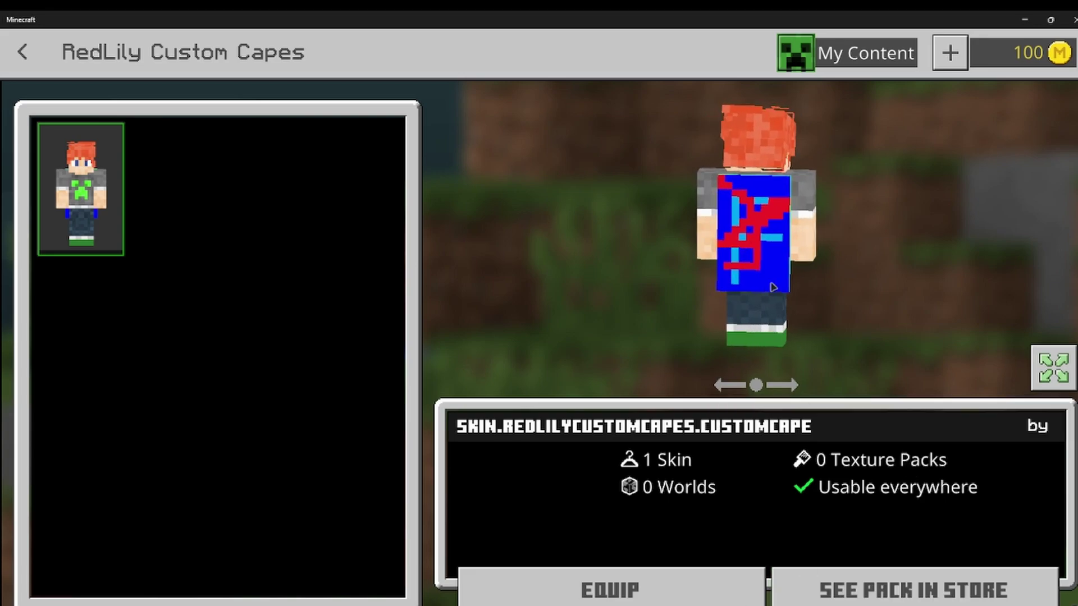
{"action": "key", "text": "Escape"}
{"action": "key", "text": "Escape"}
{"action": "key", "text": "Escape"}
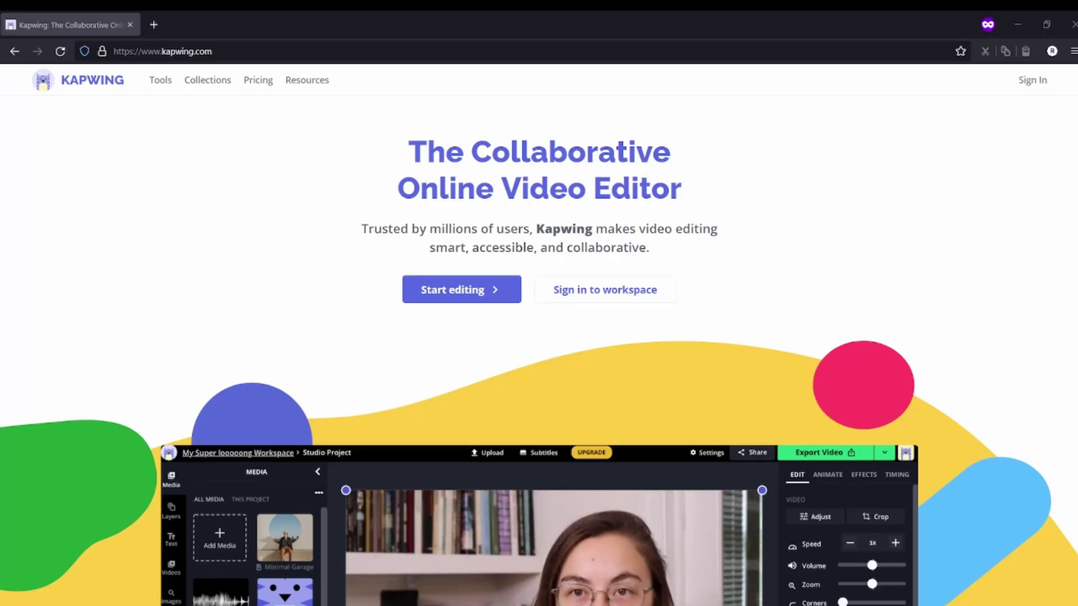
Go to kapwing.com/studio in Firefox and open the sign-in dialog.
{"action": "left_click", "coordinate": [445, 47]}
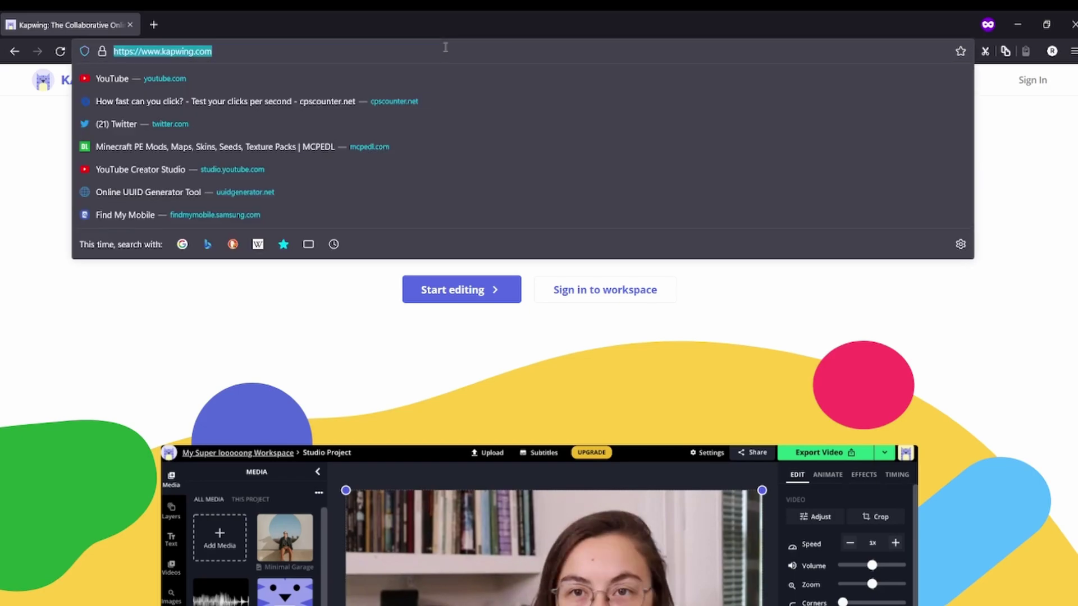
{"action": "left_click", "coordinate": [446, 47]}
{"action": "type", "text": "/studio"}
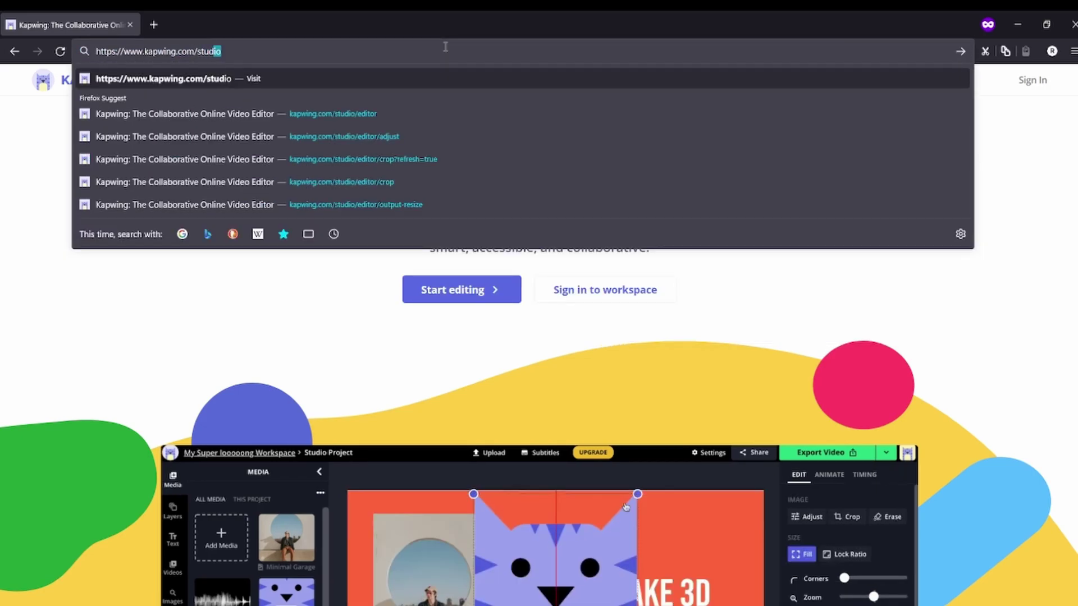
{"action": "key", "text": "Return"}
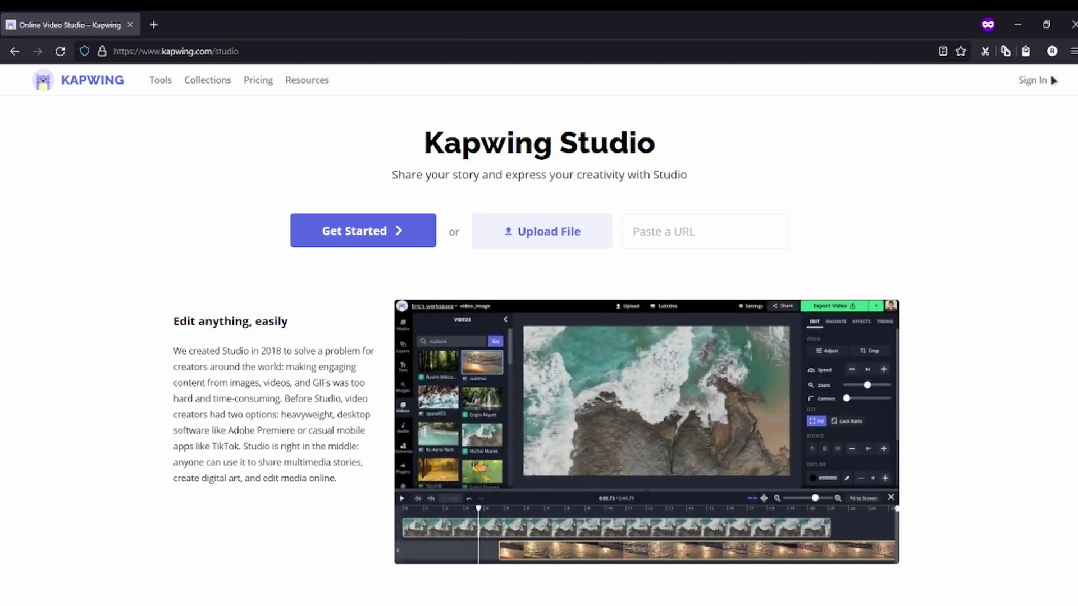
{"action": "left_click", "coordinate": [1041, 80]}
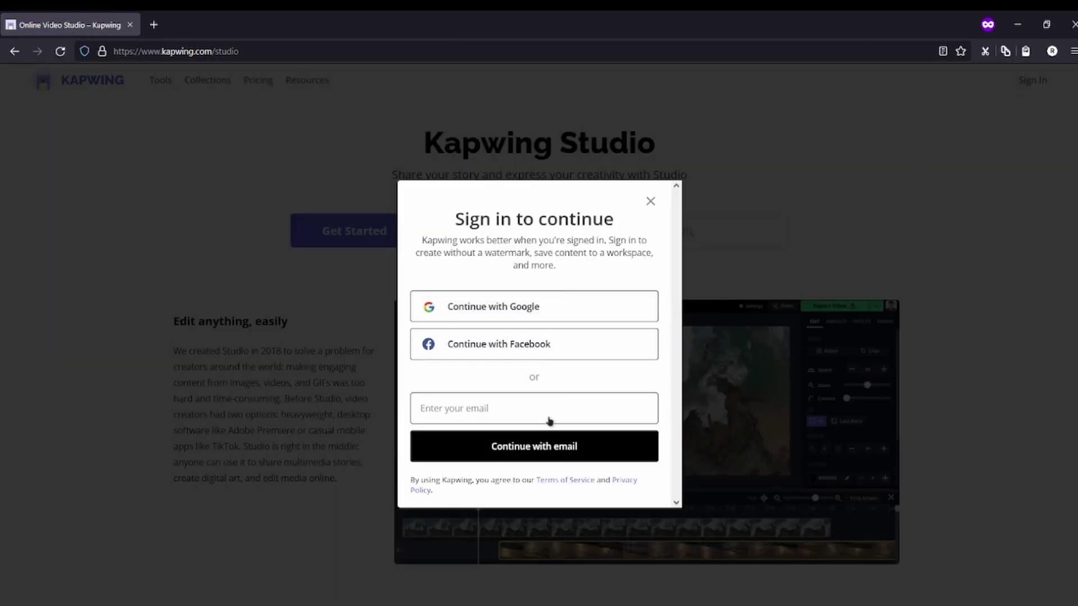
Get a temporary email address from tempail.com in a new tab and return to the Kapwing tab.
{"action": "key", "text": "ctrl+t"}
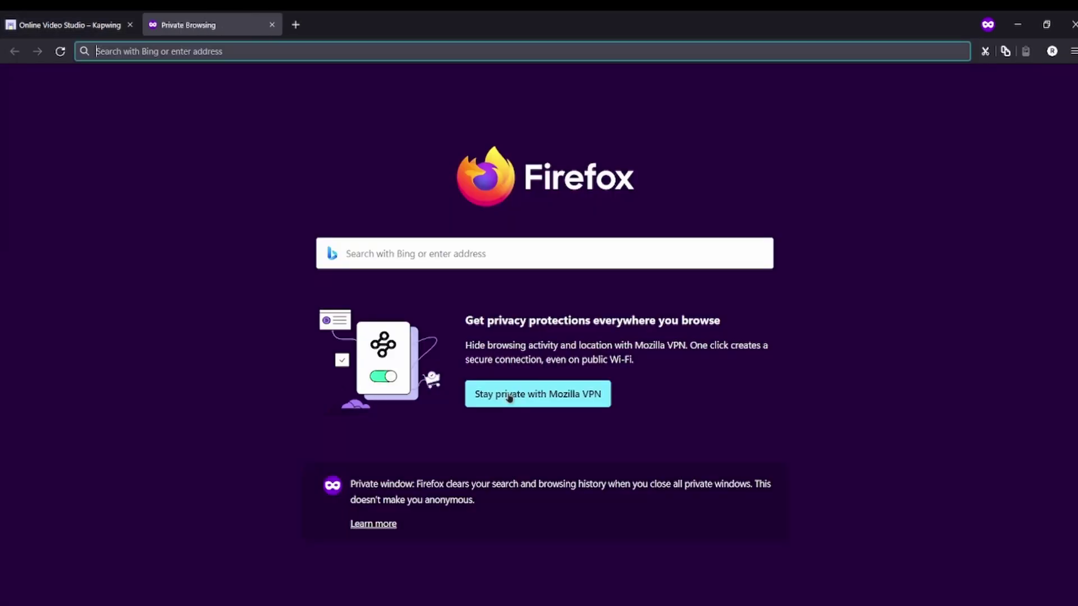
{"action": "type", "text": "temp-mail.org"}
{"action": "key", "text": "Return"}
{"action": "key", "text": "ctrl+shift+Tab"}
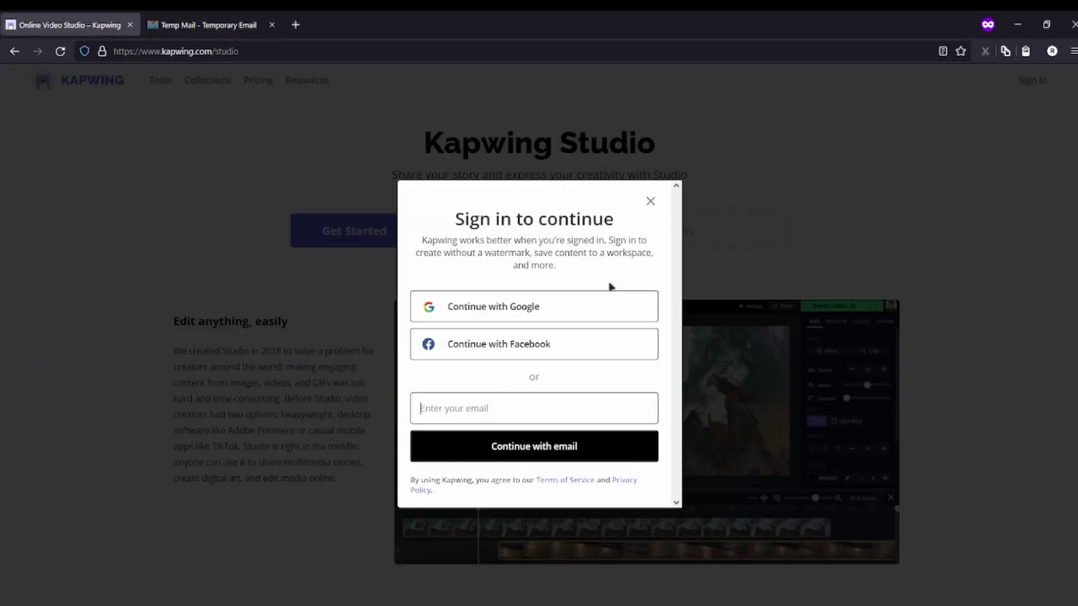
Submit the temporary email address in Kapwing's sign-in form and check the temporary inbox.
{"action": "left_click", "coordinate": [584, 422]}
{"action": "key", "text": "ctrl+v"}
{"action": "left_click", "coordinate": [589, 446]}
{"action": "key", "text": "ctrl+Tab"}
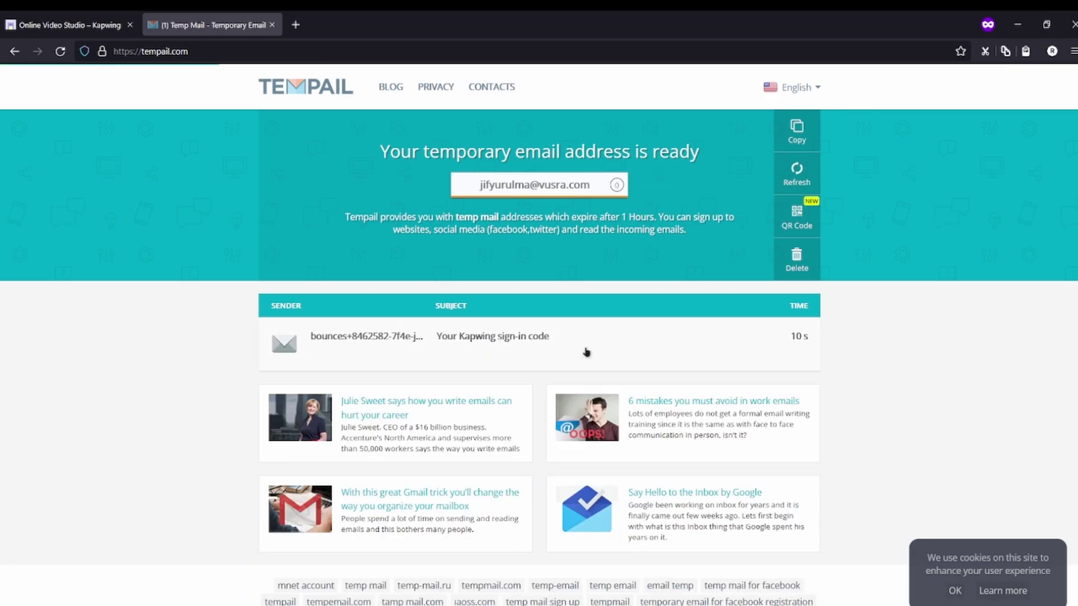
Open the Kapwing sign-in code email and reload kapwing.com/studio in the tab beside the inbox.
{"action": "left_click", "coordinate": [583, 338]}
{"action": "left_click", "coordinate": [440, 360]}
{"action": "key", "text": "ctrl+w"}
{"action": "left_click", "coordinate": [520, 50]}
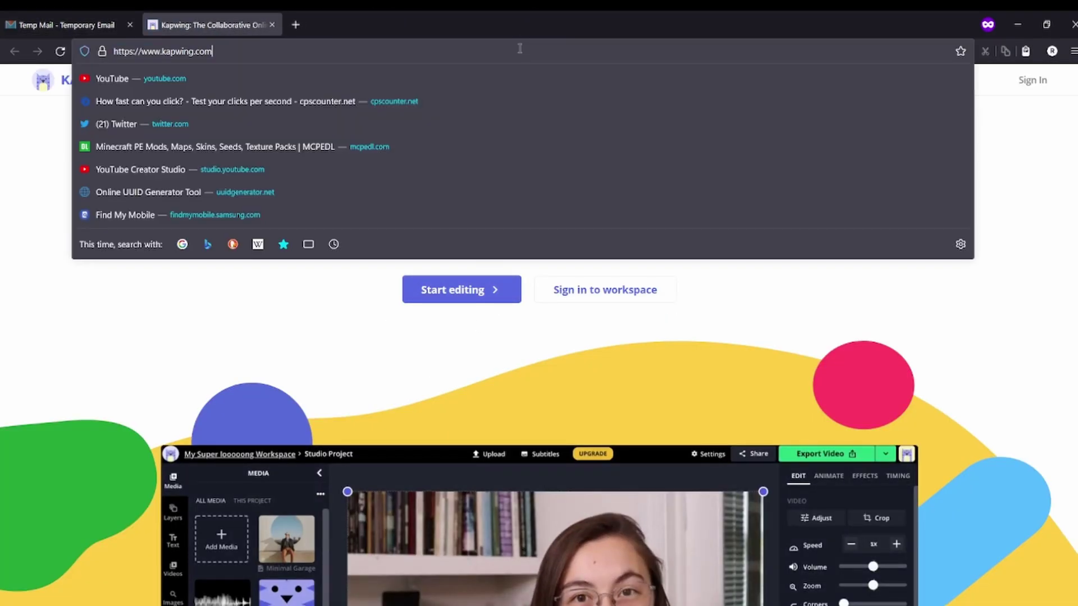
{"action": "type", "text": "studio"}
{"action": "key", "text": "Return"}
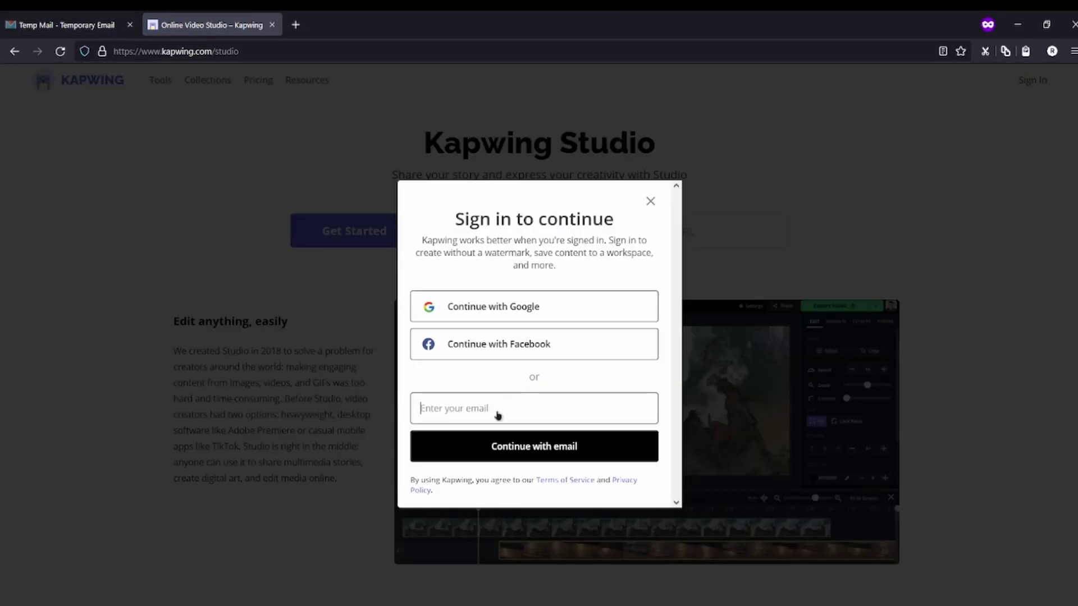
Sign in to Kapwing with the temporary email address and open Studio from the workspace.
{"action": "left_click", "coordinate": [498, 412]}
{"action": "key", "text": "ctrl+v"}
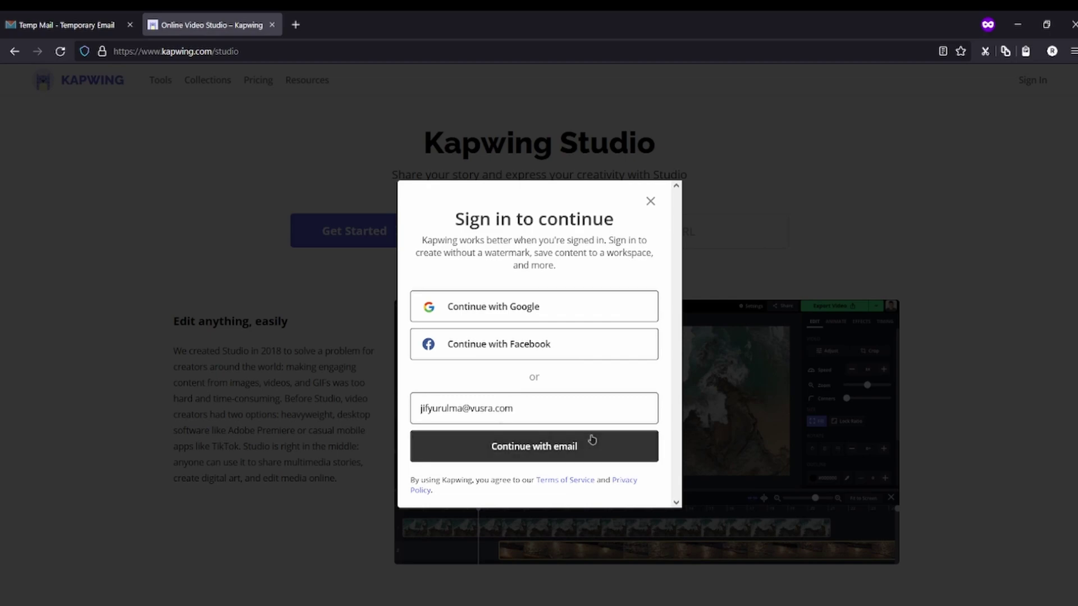
{"action": "left_click", "coordinate": [589, 441]}
{"action": "key", "text": "ctrl+Page_Up"}
{"action": "left_click", "coordinate": [286, 142]}
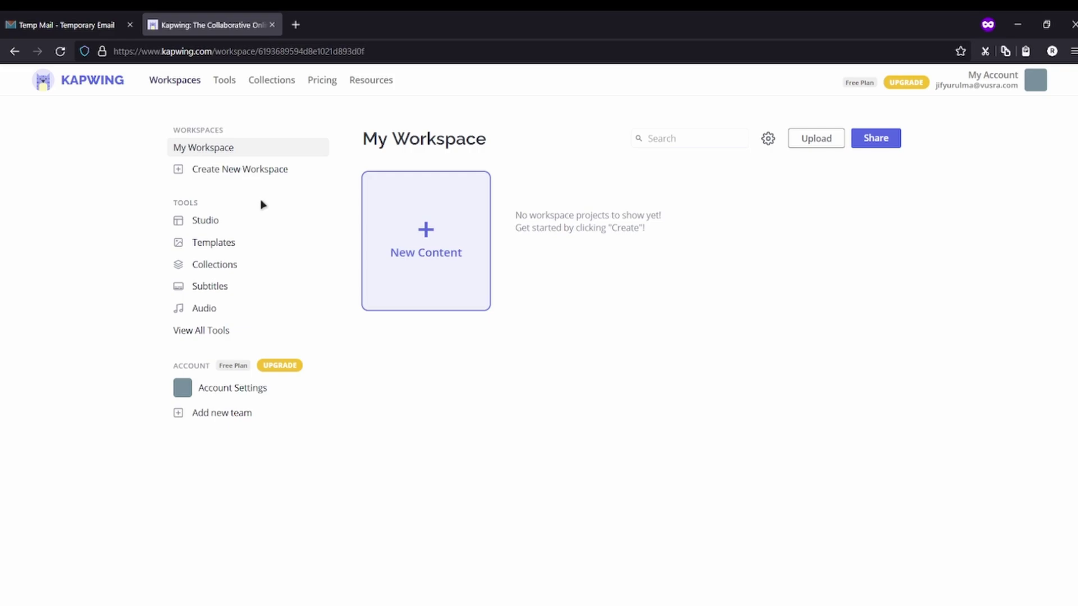
{"action": "left_click", "coordinate": [262, 220]}
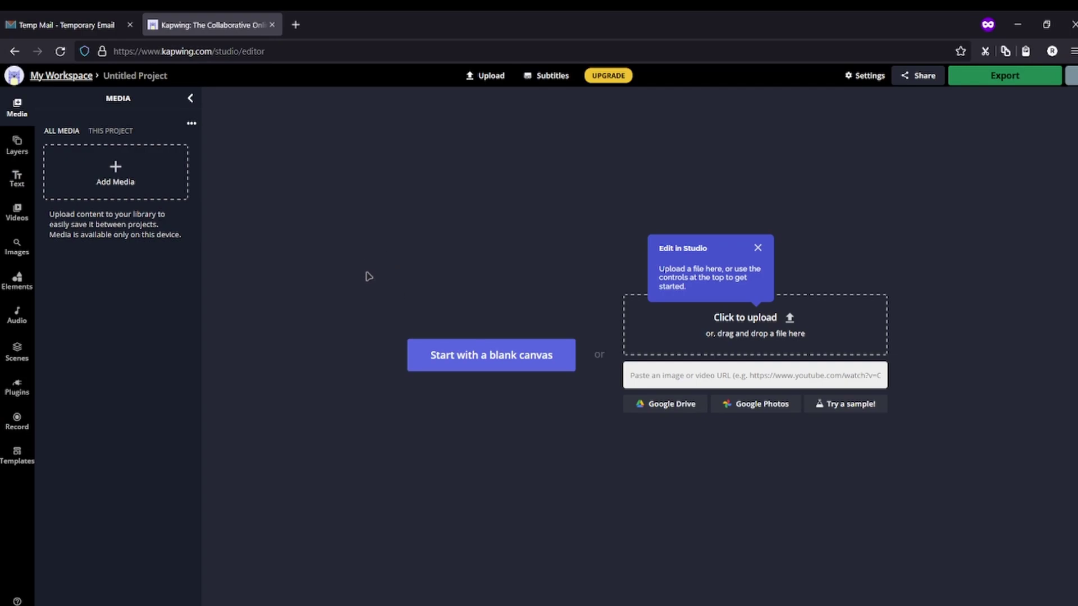
Search Bing Images for "sad linus" and save the headset portrait as SADLINUS.jpeg.
{"action": "key", "text": "ctrl+t"}
{"action": "type", "text": "sad linus"}
{"action": "key", "text": "Return"}
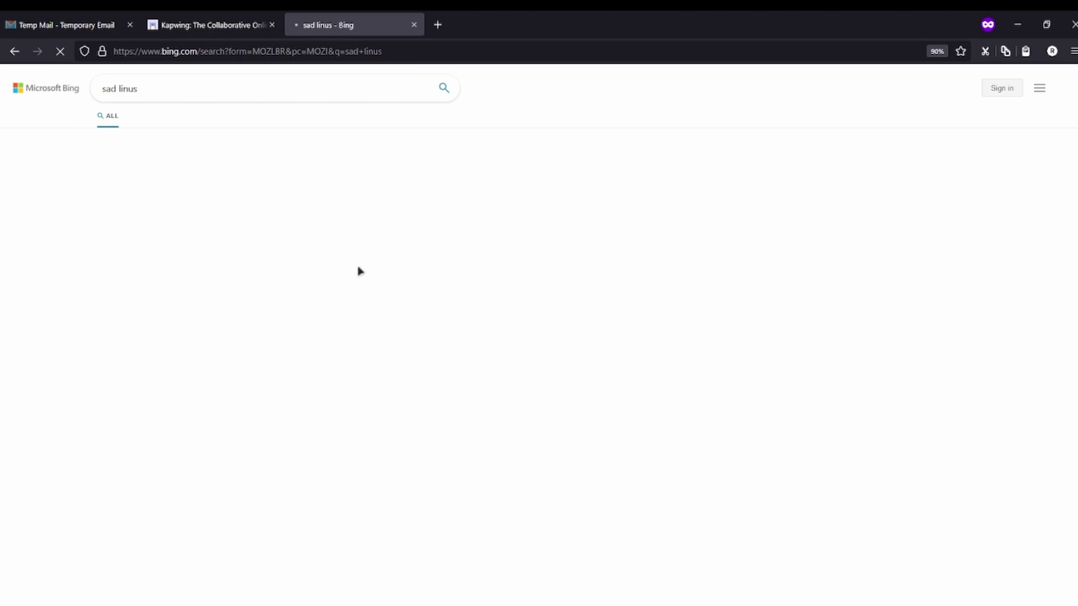
{"action": "left_click", "coordinate": [171, 118]}
{"action": "left_click", "coordinate": [494, 315]}
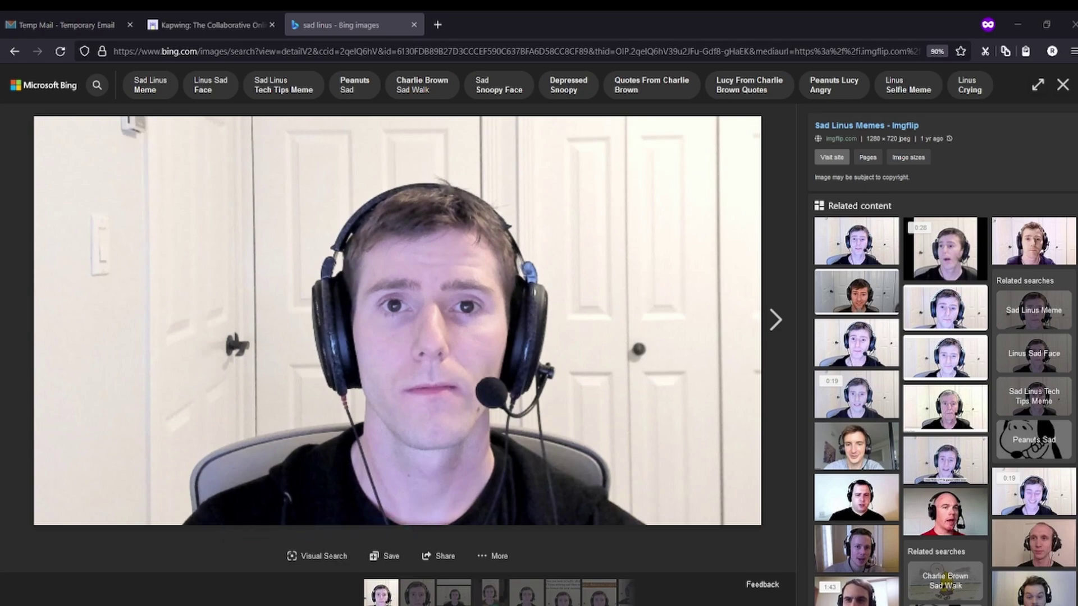
{"action": "key", "text": "ctrl+w"}
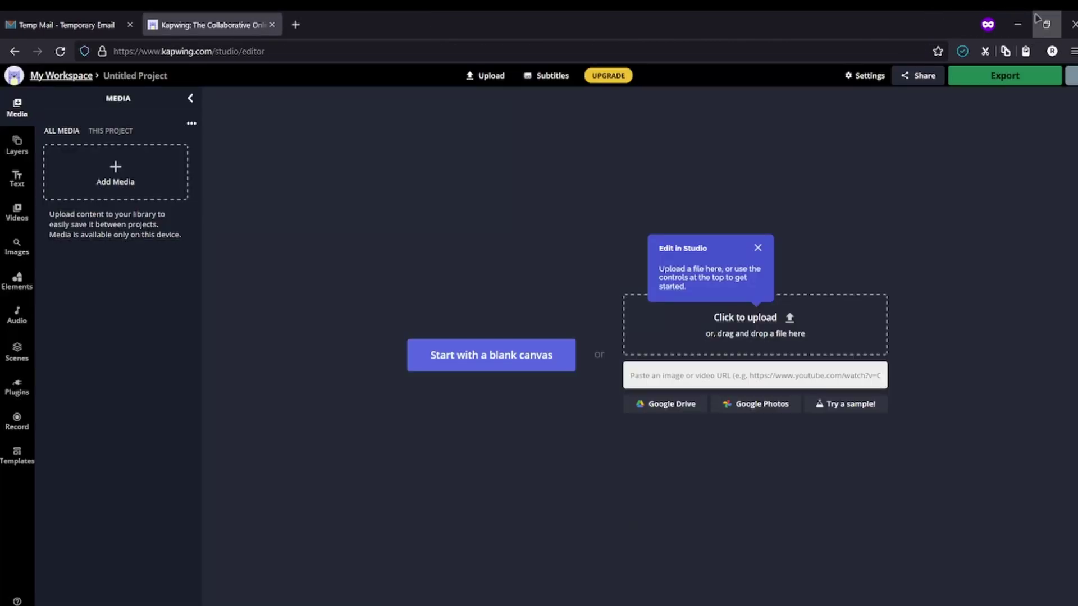
Upload SADLINUS.jpeg to the Kapwing project and set a custom output size of 10 x 16 px.
{"action": "left_click_drag", "start_coordinate": [886, 73], "coordinate": [630, 355]}
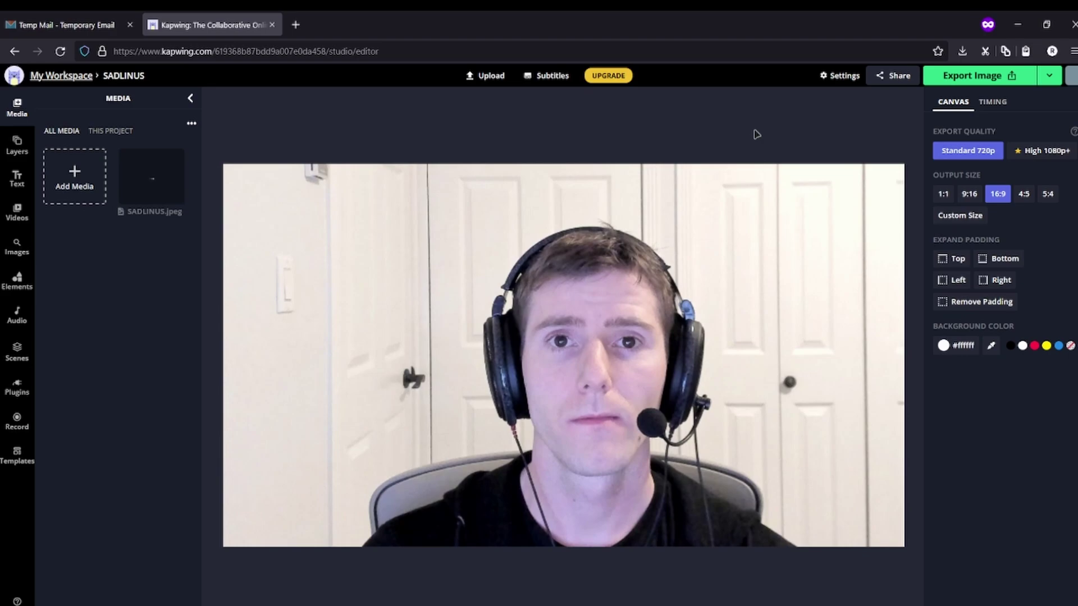
{"action": "left_click", "coordinate": [960, 215]}
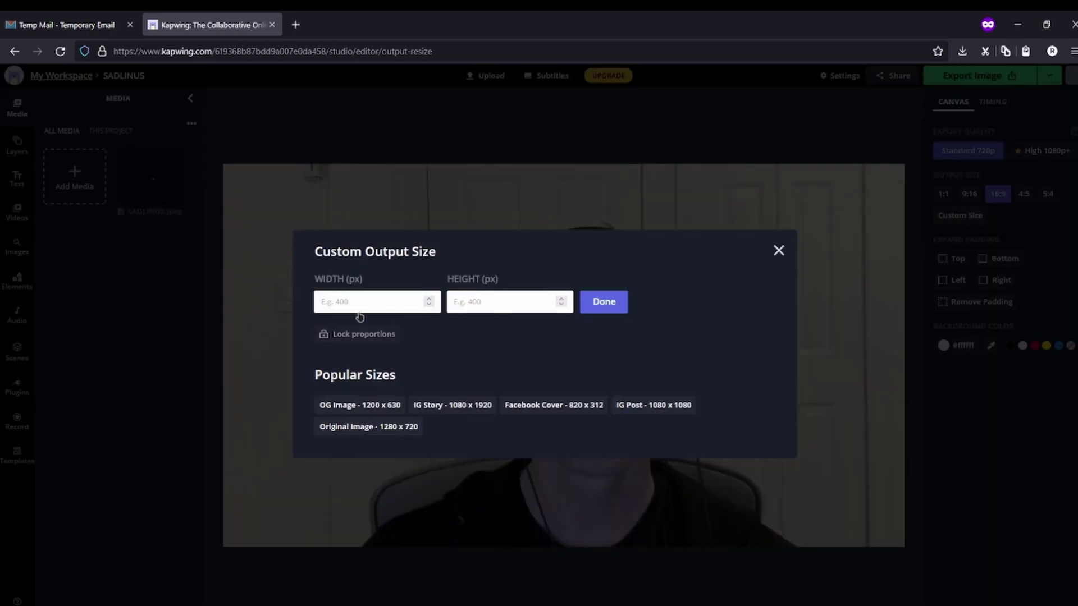
{"action": "type", "text": "10"}
{"action": "left_click", "coordinate": [466, 304]}
{"action": "type", "text": "16"}
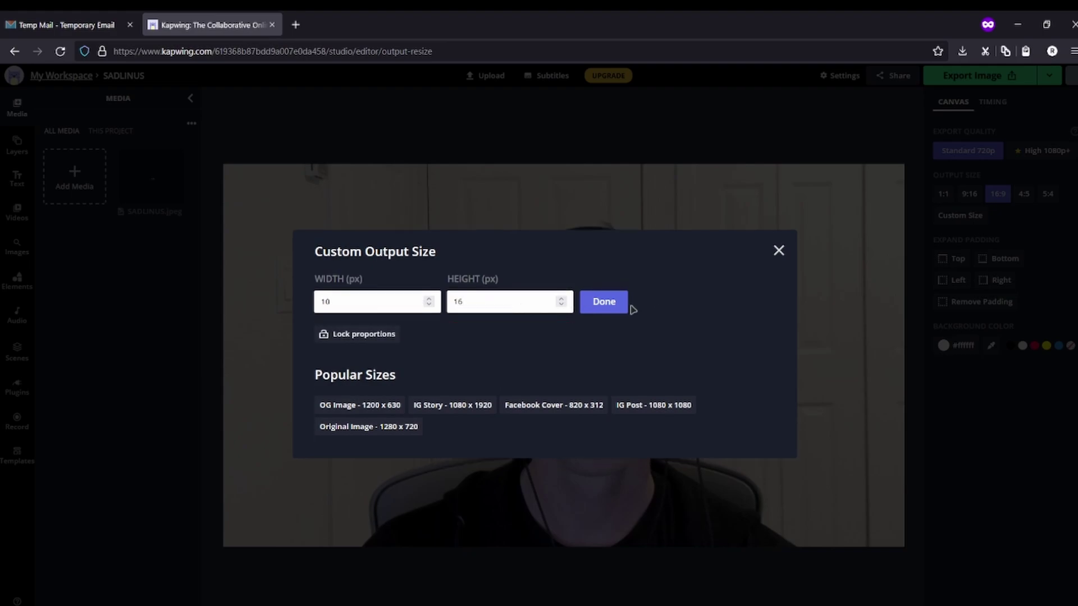
{"action": "left_click", "coordinate": [627, 303]}
Position the portrait on the resized canvas and export the image.
{"action": "mouse_move", "coordinate": [600, 377]}
{"action": "left_mouse_down"}
{"action": "mouse_move", "coordinate": [570, 378]}
{"action": "mouse_move", "coordinate": [609, 379]}
{"action": "left_mouse_up"}
{"action": "left_click", "coordinate": [1010, 78]}
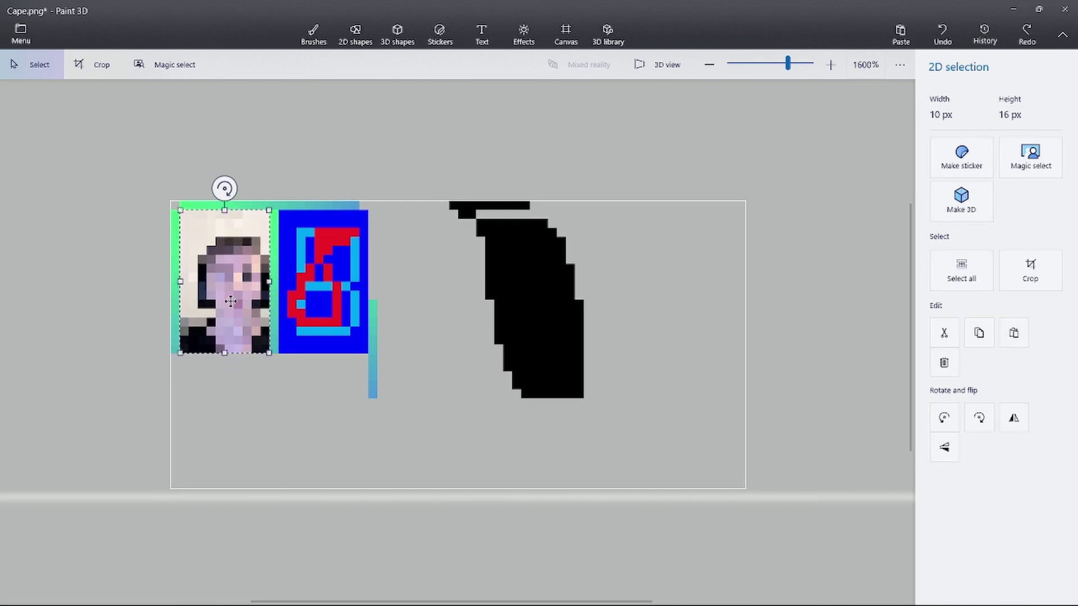
Cover the cape's second panel with a copy of the 10 x 16 px portrait and mirror that copy horizontally.
{"action": "right_click", "coordinate": [230, 302]}
{"action": "left_click", "coordinate": [32, 440]}
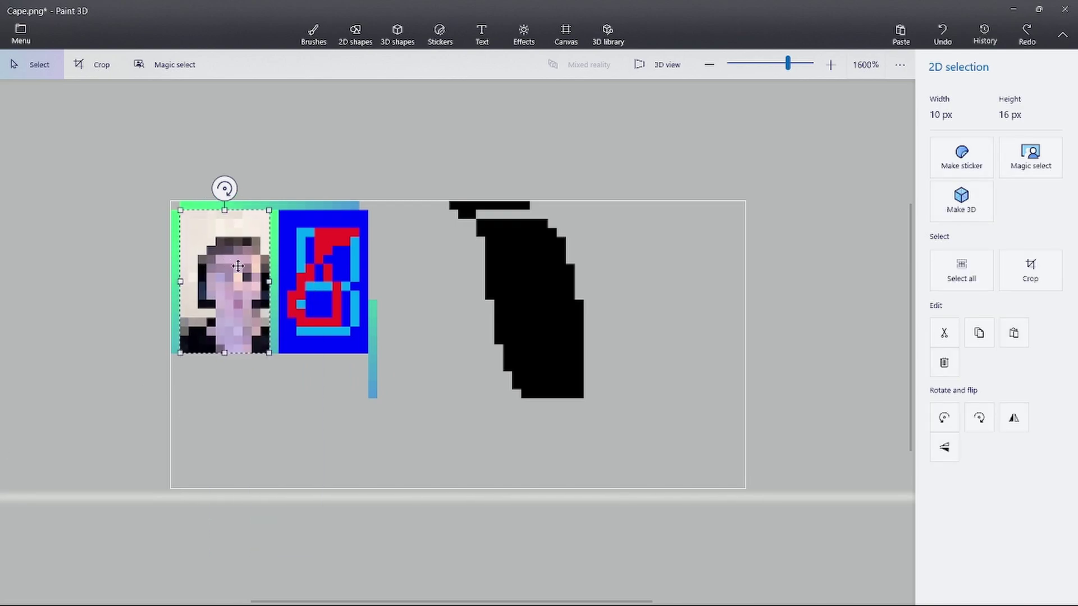
{"action": "key", "text": "Escape"}
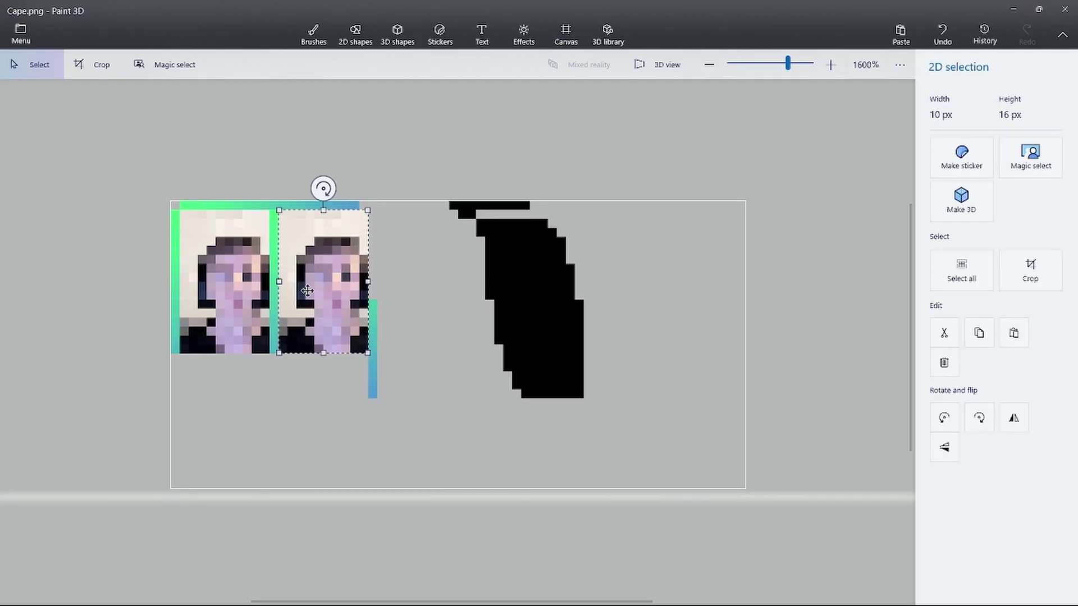
{"action": "left_click_drag", "start_coordinate": [307, 290], "coordinate": [346, 301]}
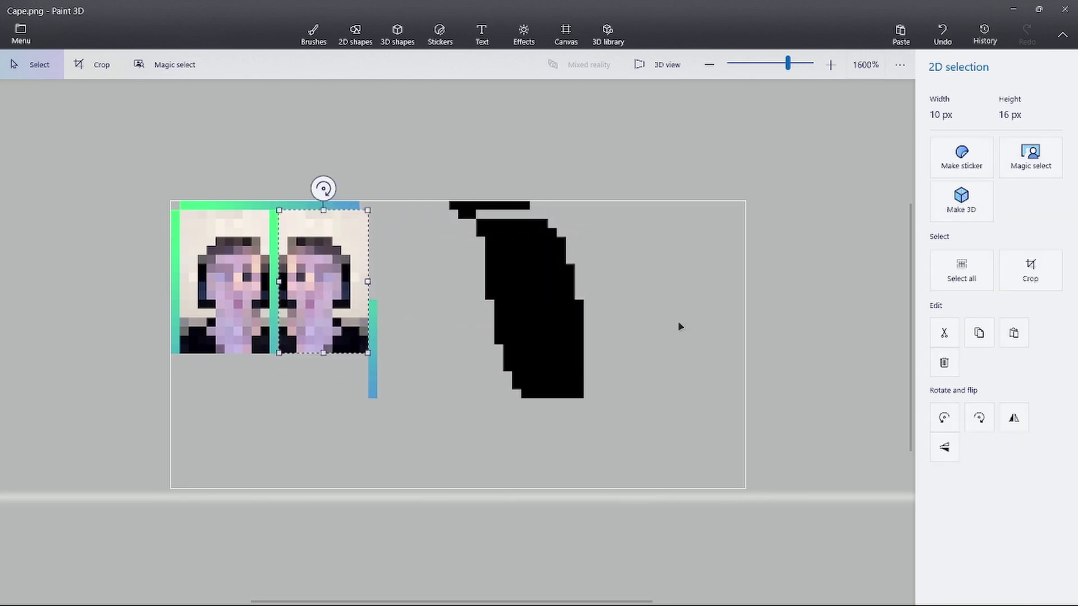
{"action": "key", "text": "b"}
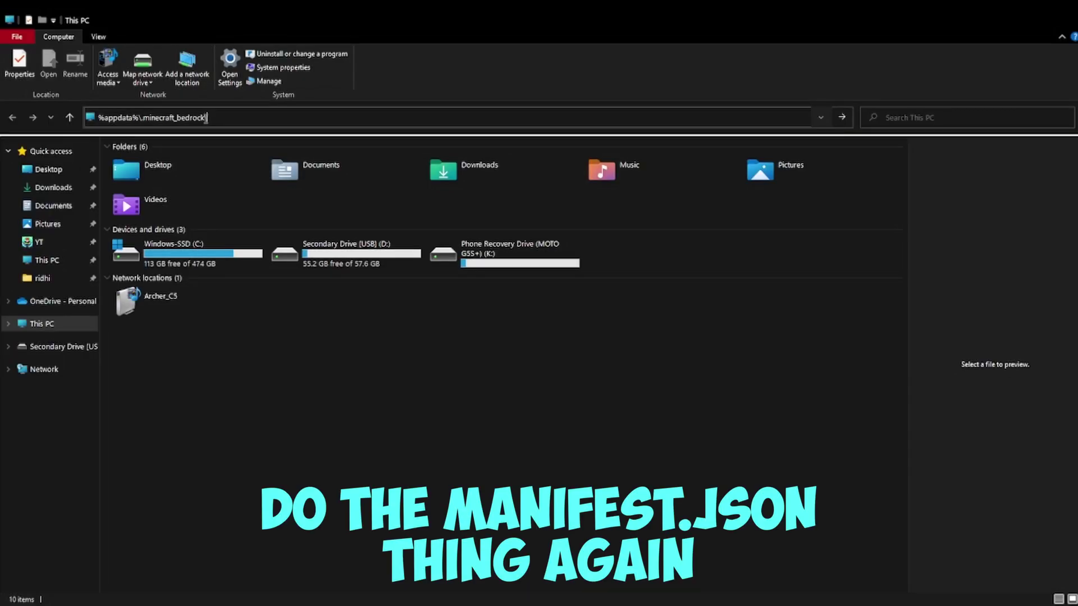
In File Explorer, open data\skin_packs\persona inside the Minecraft version folder of %appdata%\.minecraft_bedrock and select Cape.png.
{"action": "key", "text": "BackSpace"}
{"action": "key", "text": "BackSpace"}
{"action": "key", "text": "BackSpace"}
{"action": "key", "text": "BackSpace"}
{"action": "key", "text": "BackSpace"}
{"action": "key", "text": "BackSpace"}
{"action": "key", "text": "BackSpace"}
{"action": "key", "text": "BackSpace"}
{"action": "key", "text": "BackSpace"}
{"action": "key", "text": "BackSpace"}
{"action": "key", "text": "BackSpace"}
{"action": "key", "text": "BackSpace"}
{"action": "key", "text": "BackSpace"}
{"action": "key", "text": "BackSpace"}
{"action": "key", "text": "BackSpace"}
{"action": "key", "text": "BackSpace"}
{"action": "key", "text": "BackSpace"}
{"action": "key", "text": "BackSpace"}
{"action": "key", "text": "BackSpace"}
{"action": "key", "text": "BackSpace"}
{"action": "type", "text": "Minecraft"}
{"action": "key", "text": "Return"}
{"action": "double_click", "coordinate": [133, 183]}
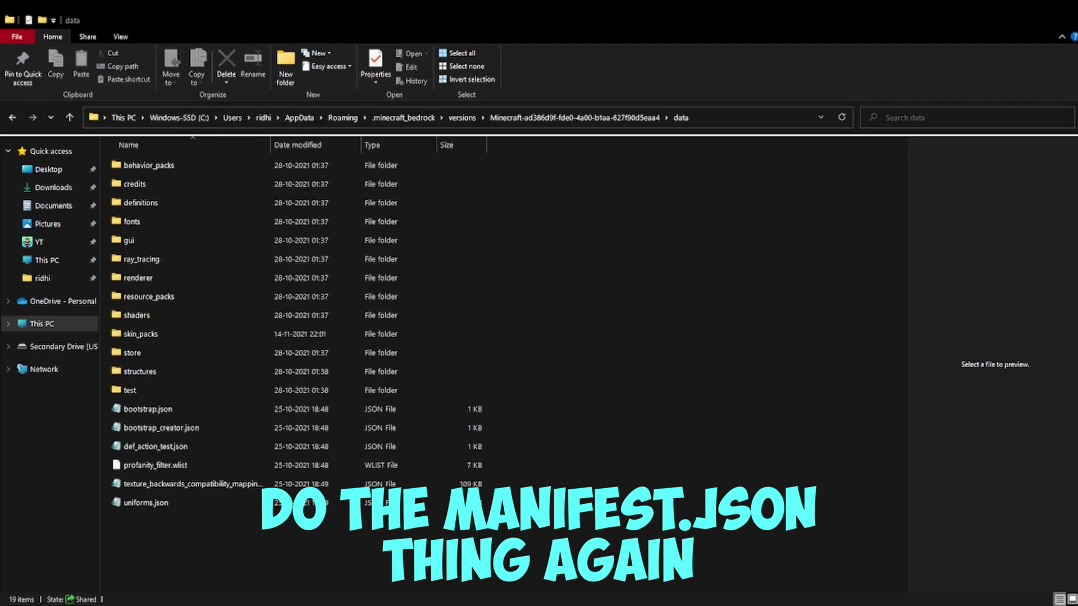
{"action": "double_click", "coordinate": [132, 335]}
{"action": "double_click", "coordinate": [168, 167]}
{"action": "left_click", "coordinate": [202, 186]}
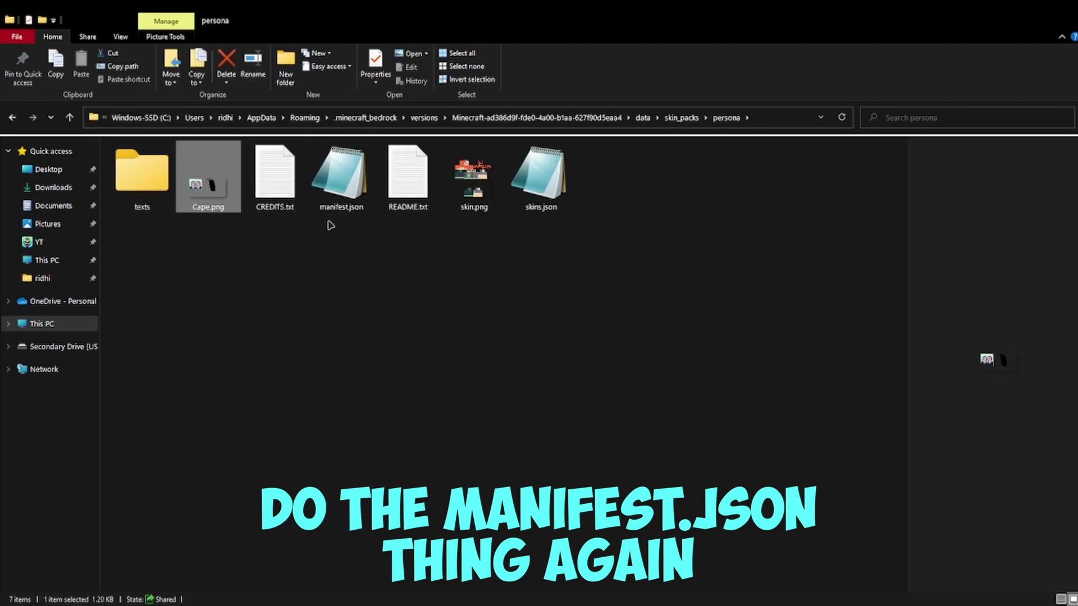
{"action": "left_click", "coordinate": [339, 180]}
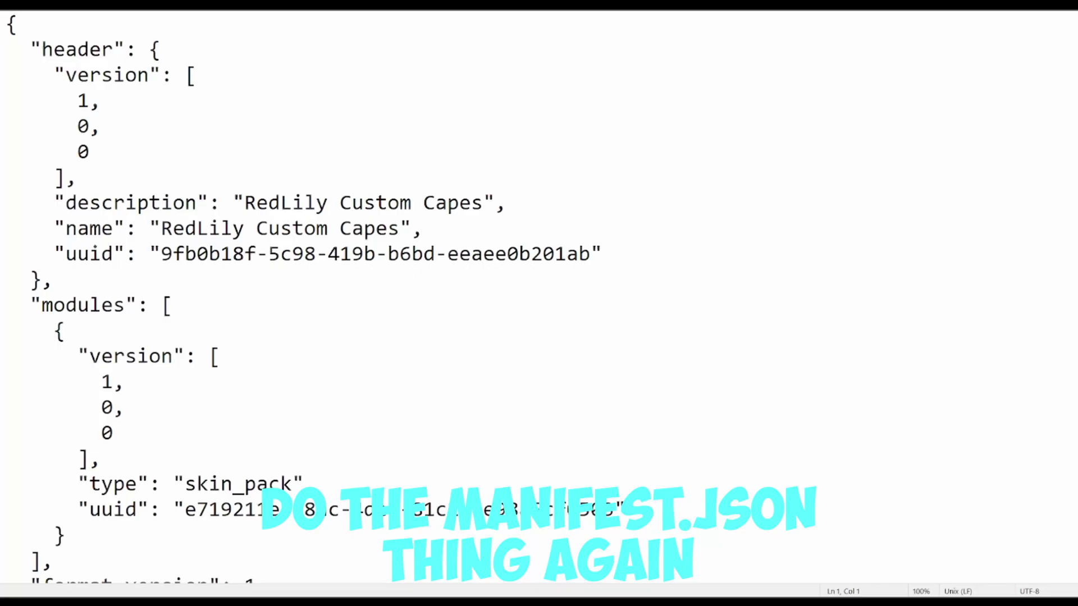
{"action": "left_click_drag", "start_coordinate": [591, 254], "coordinate": [162, 254]}
{"action": "key", "text": "ctrl+v"}
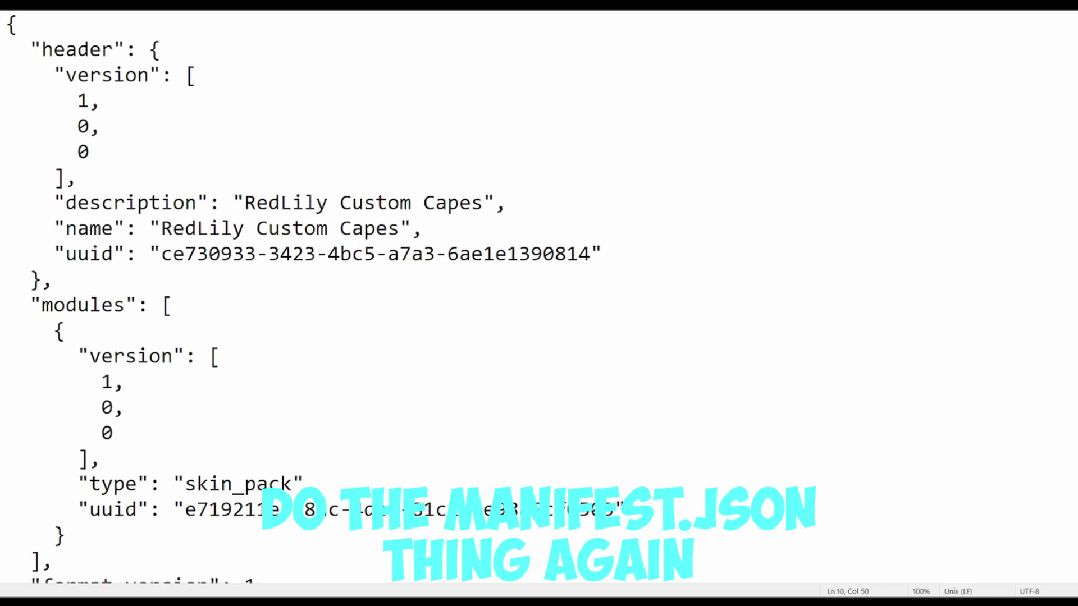
{"action": "scroll", "coordinate": [393, 337], "scroll_direction": "down", "scroll_amount": 1}
{"action": "left_click_drag", "start_coordinate": [615, 458], "coordinate": [185, 458]}
{"action": "type", "text": "8ca18d13-6e18-4675-9bf8-b95ac93dfd8c"}
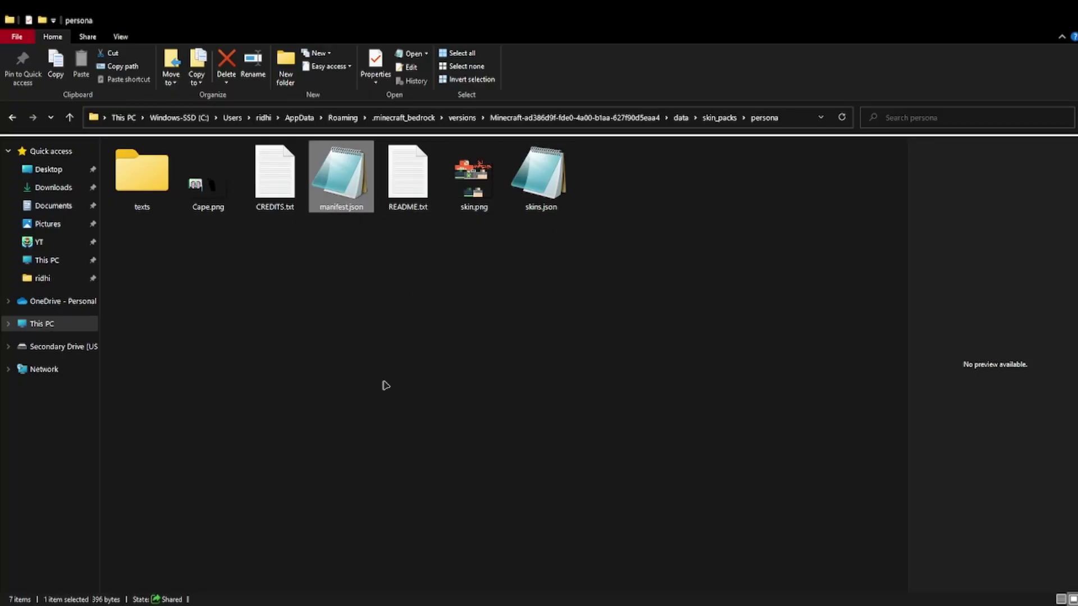
{"action": "key", "text": "ctrl+a"}
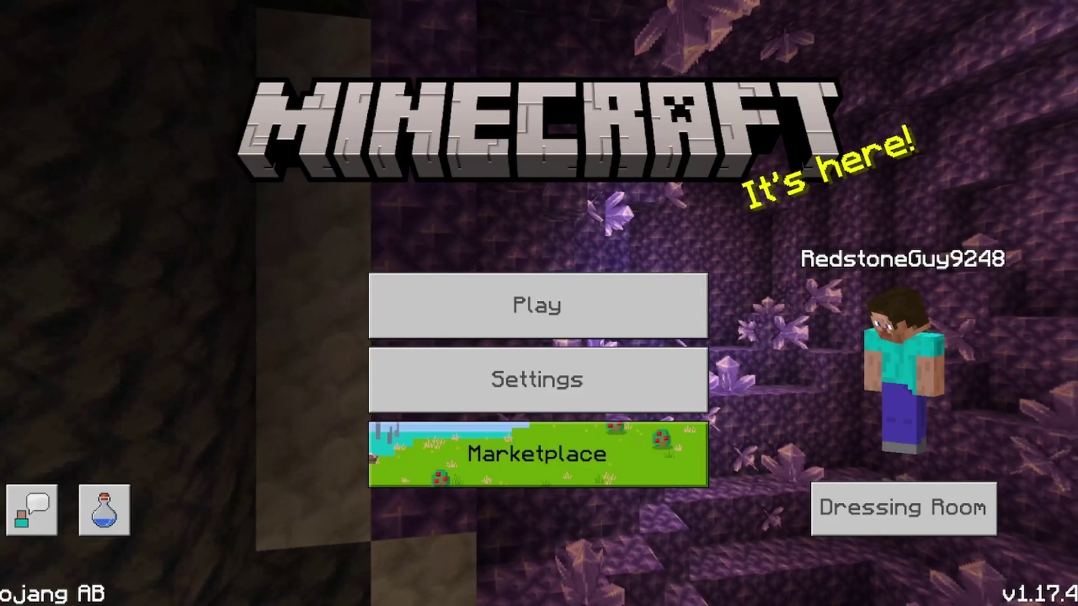
In Minecraft's Dressing Room, equip the caped skin from the owned RedLily Custom Capes pack and return to the main menu.
{"action": "left_click", "coordinate": [904, 508]}
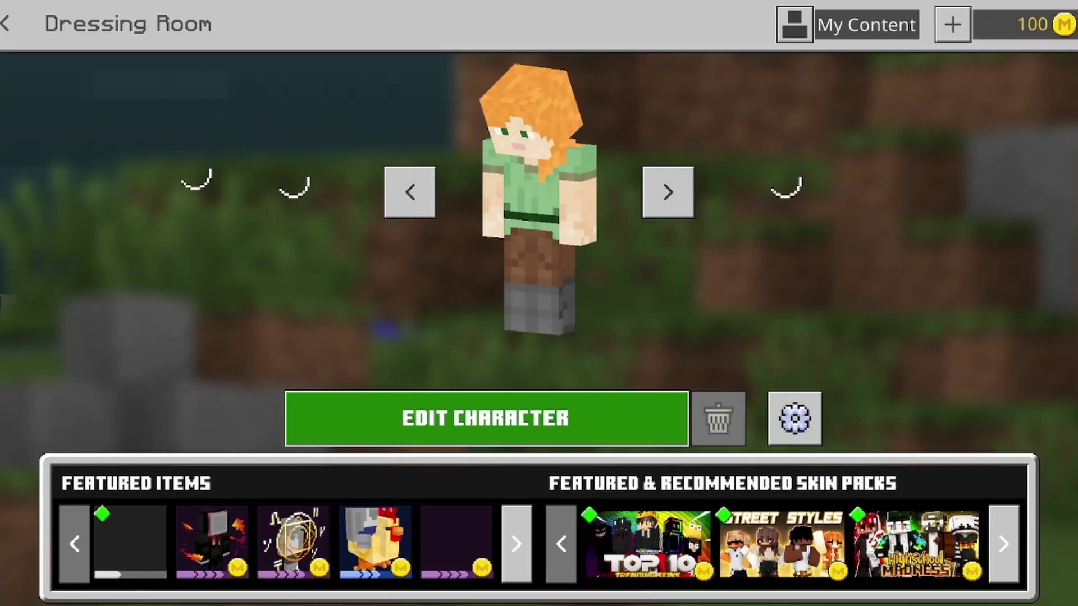
{"action": "left_click", "coordinate": [486, 418]}
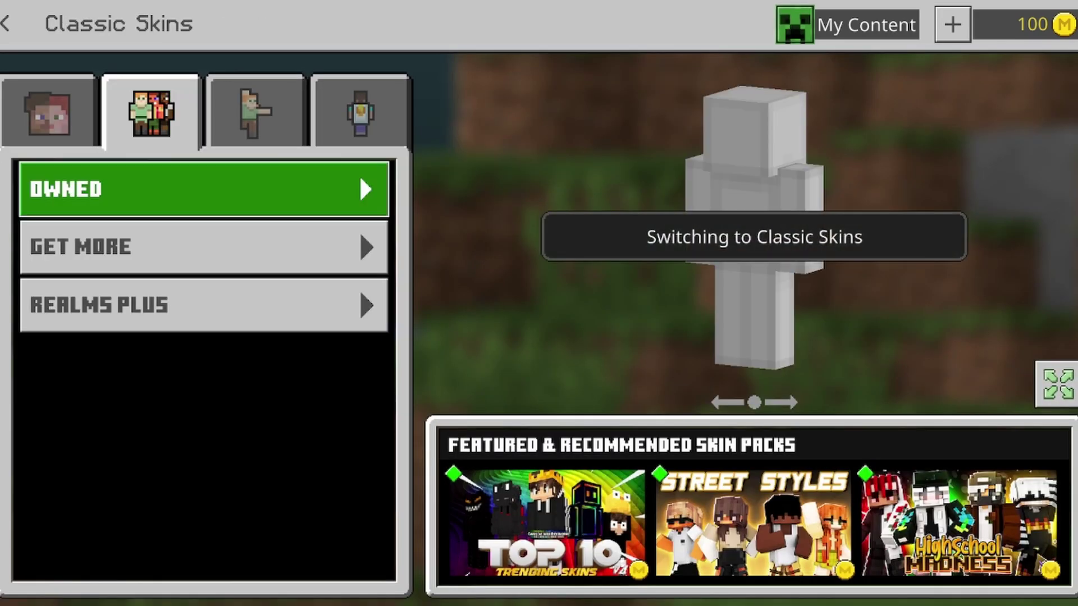
{"action": "left_click", "coordinate": [359, 179]}
{"action": "left_click", "coordinate": [320, 474]}
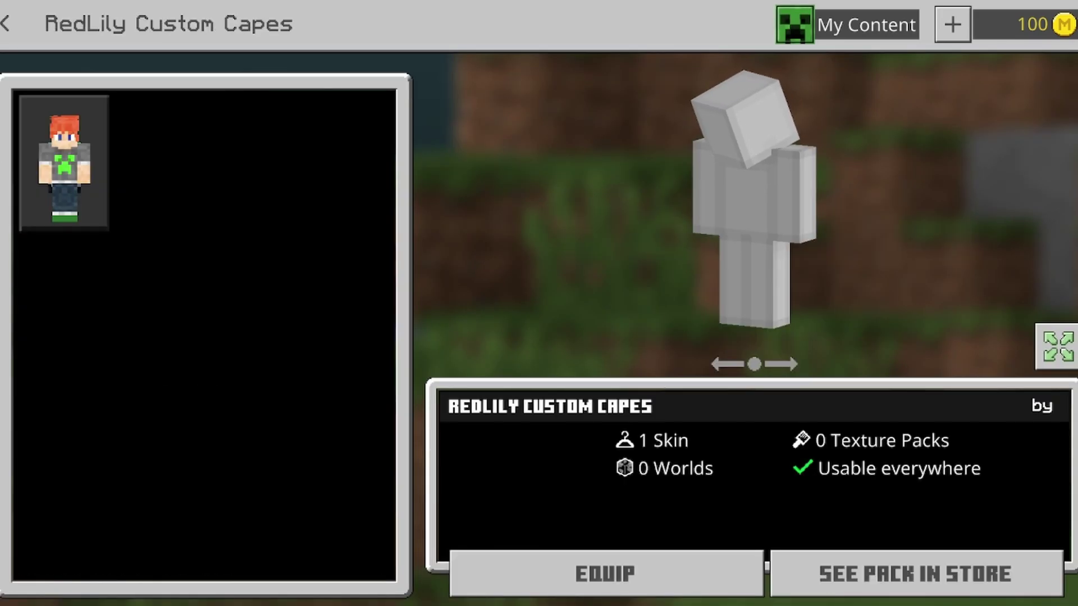
{"action": "left_click", "coordinate": [64, 163]}
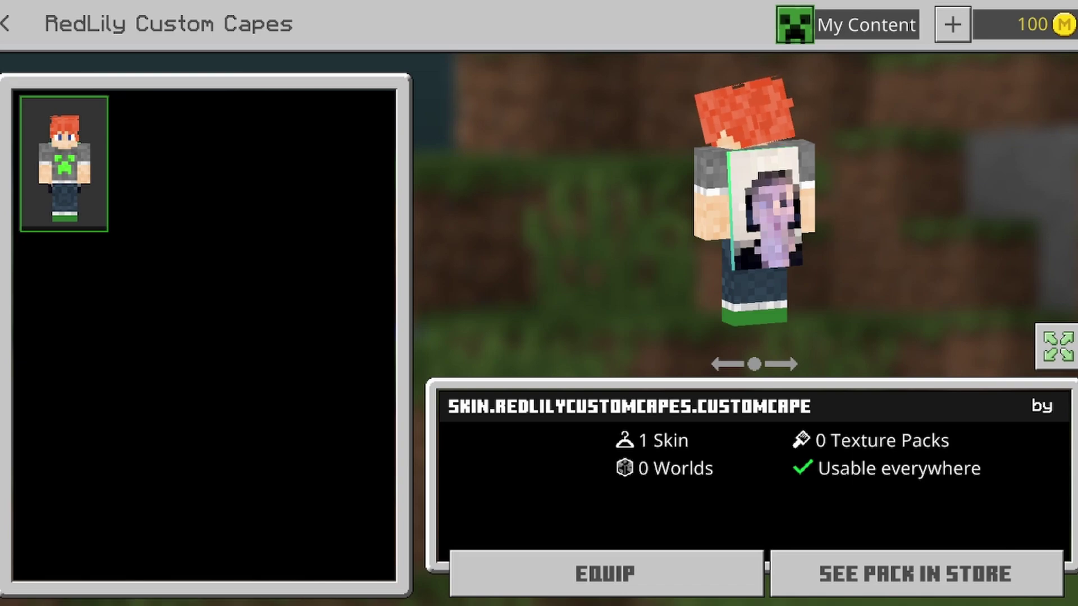
{"action": "key", "text": "Return"}
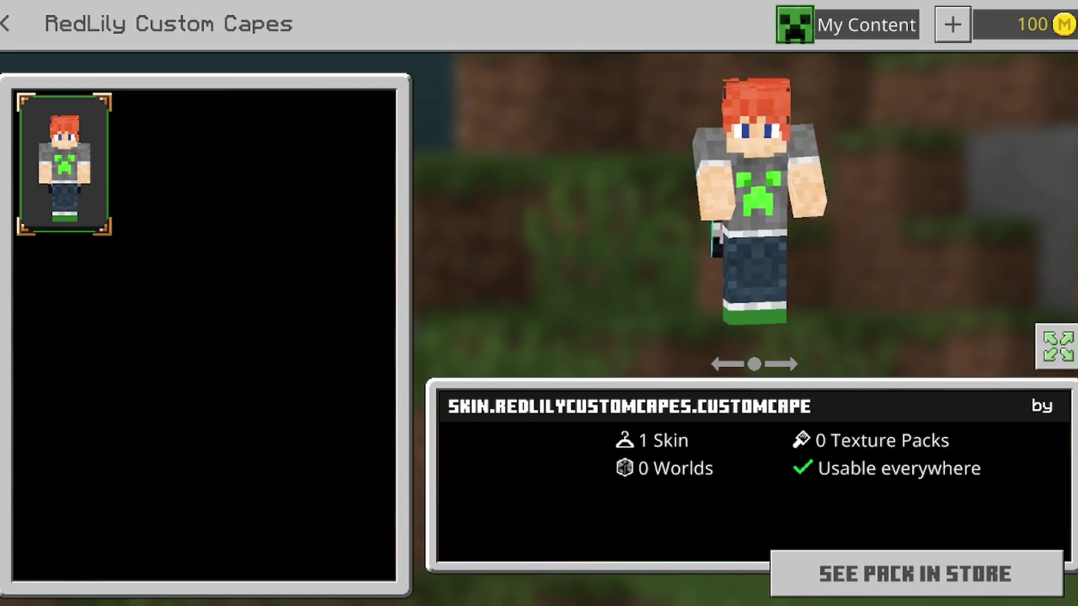
{"action": "key", "text": "Escape"}
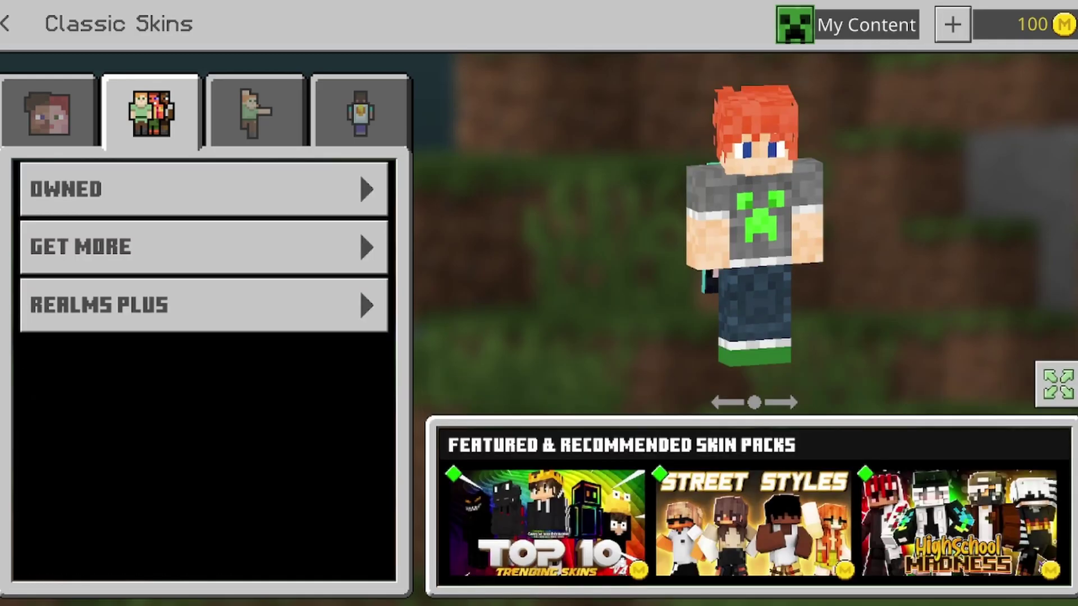
{"action": "key", "text": "Escape"}
{"action": "key", "text": "Escape"}
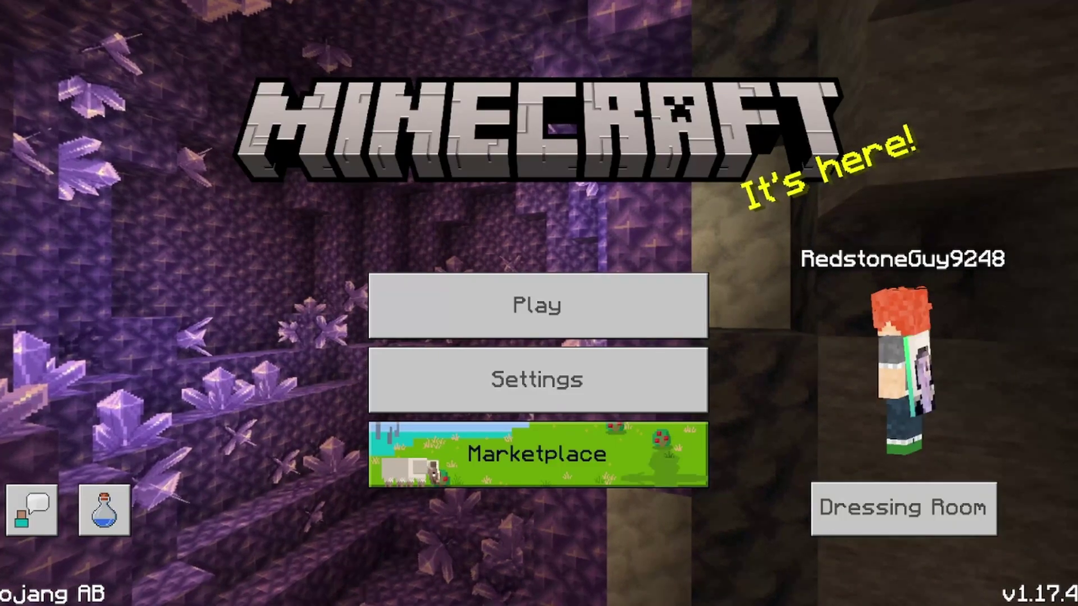